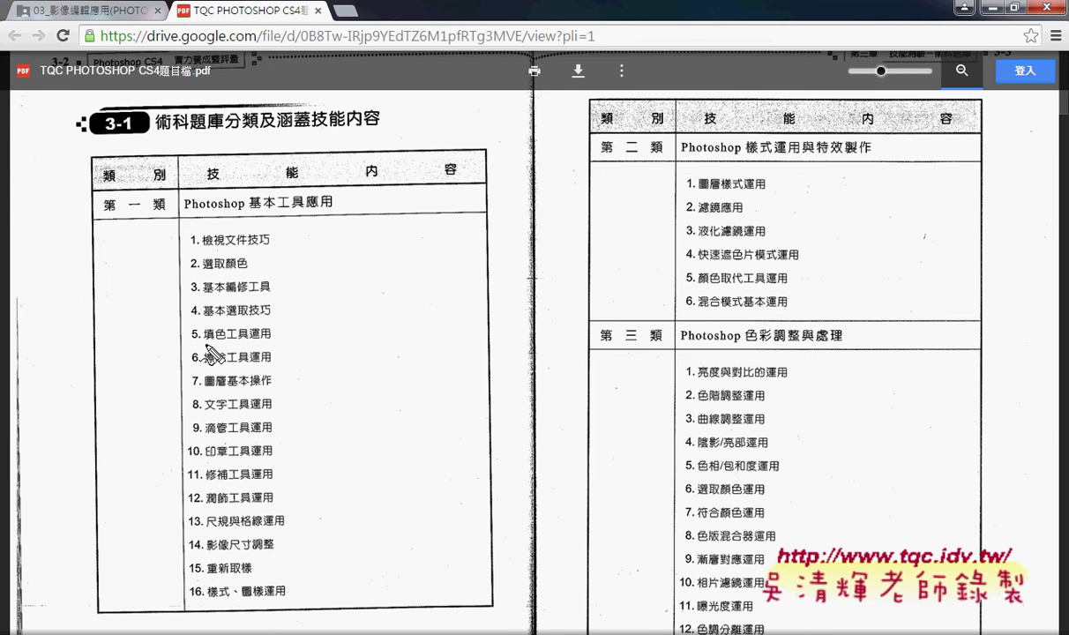
Underline the fill tool, basic layer operations, basic tools heading and category one items
drag(205, 337, 221, 334)
drag(204, 387, 254, 386)
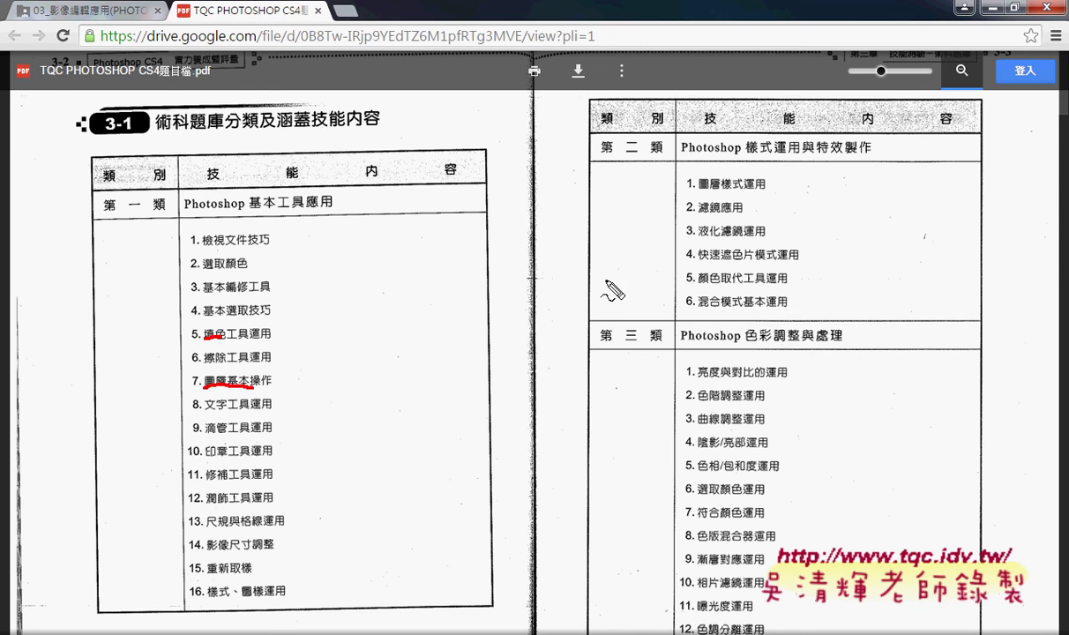
drag(331, 211, 250, 213)
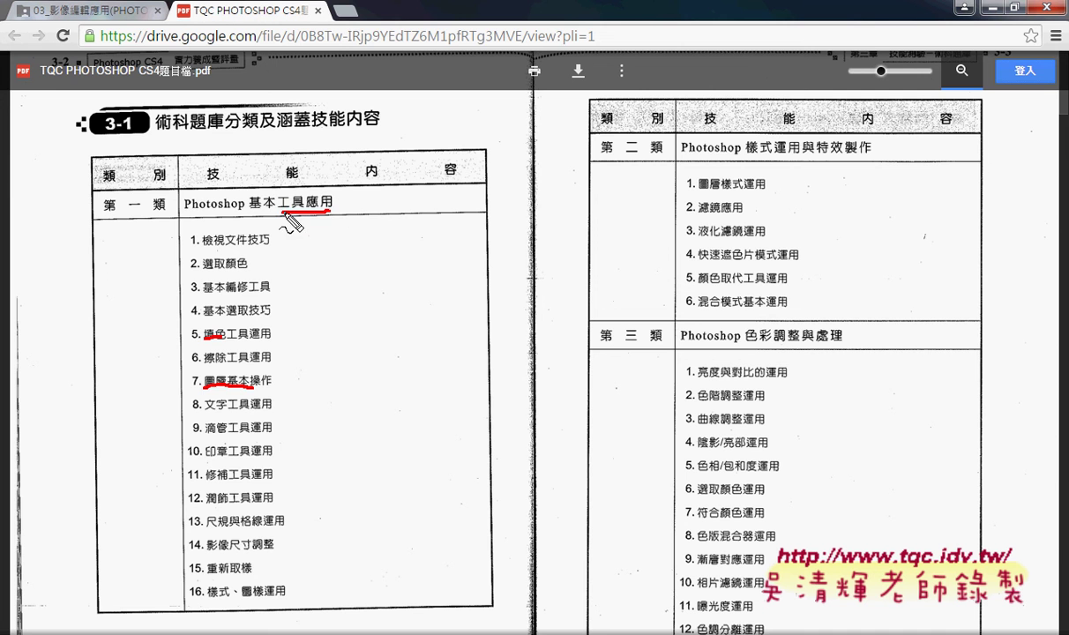
mouse_move(157, 215)
mouse_down()
mouse_move(106, 216)
mouse_move(180, 200)
mouse_up()
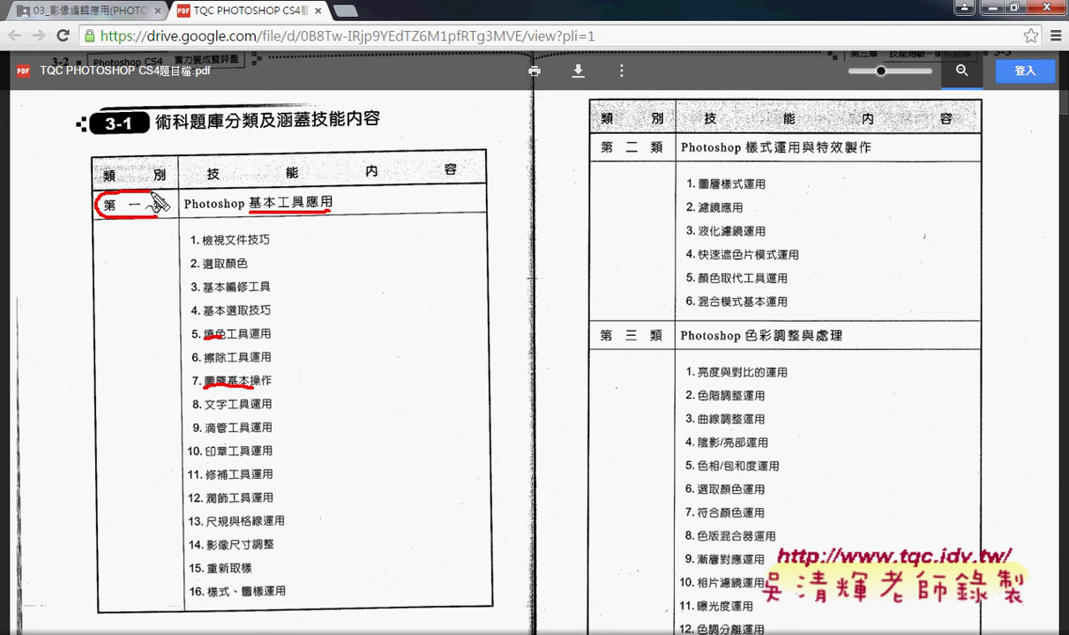
Circle 第一類 and note 102–110 beside it, then underline 第二類 and write 202
mouse_move(361, 194)
mouse_down()
mouse_move(360, 212)
mouse_move(373, 212)
mouse_move(378, 196)
mouse_move(439, 213)
mouse_up()
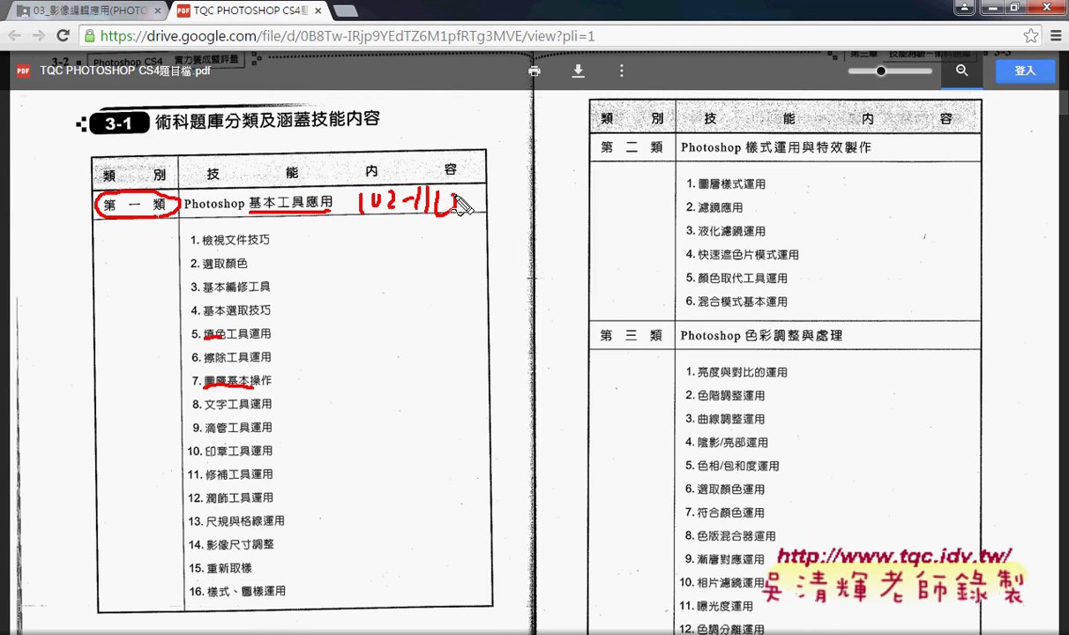
drag(358, 221, 395, 218)
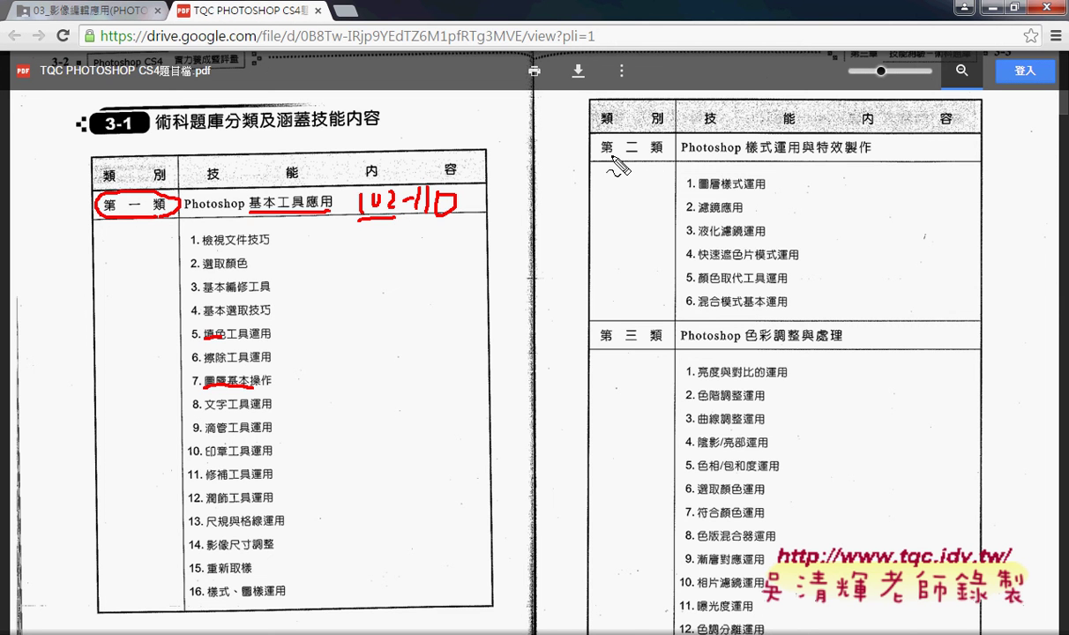
drag(611, 156, 644, 154)
drag(904, 147, 940, 156)
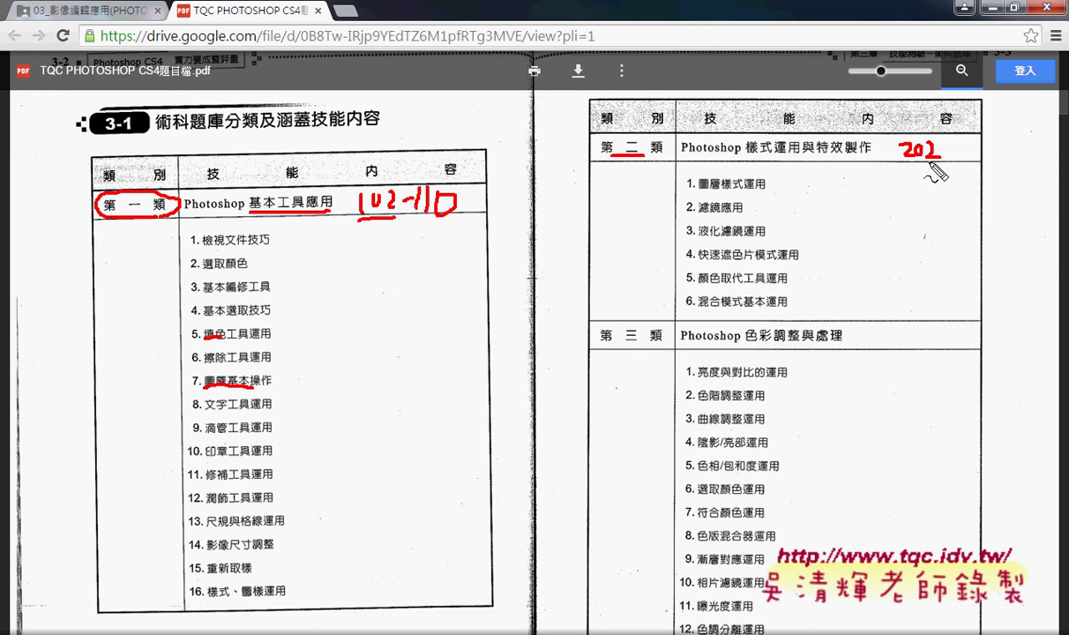
drag(902, 162, 938, 161)
Clear the pen marks and scroll down to exercise 102 頌春
key(Escape)
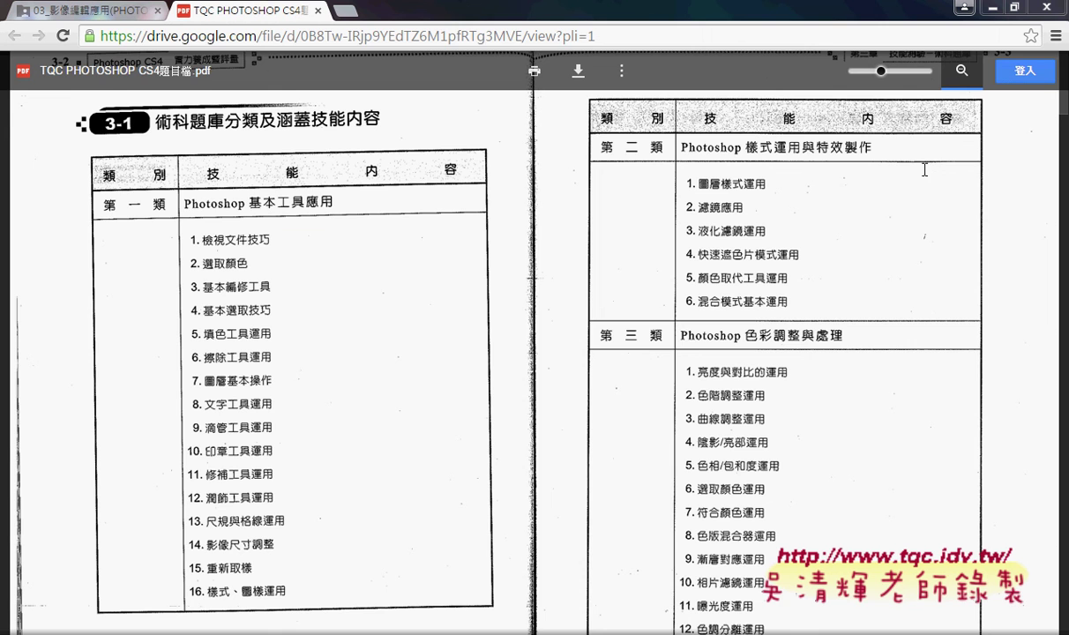
scroll(867, 220, down, 5)
scroll(867, 230, down, 5)
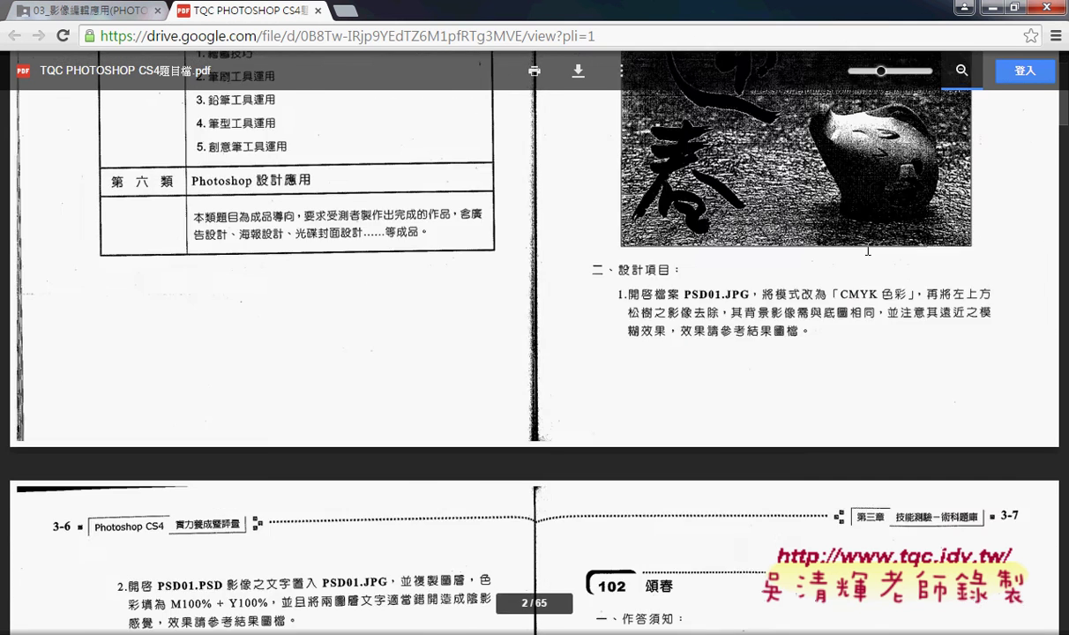
scroll(868, 250, down, 5)
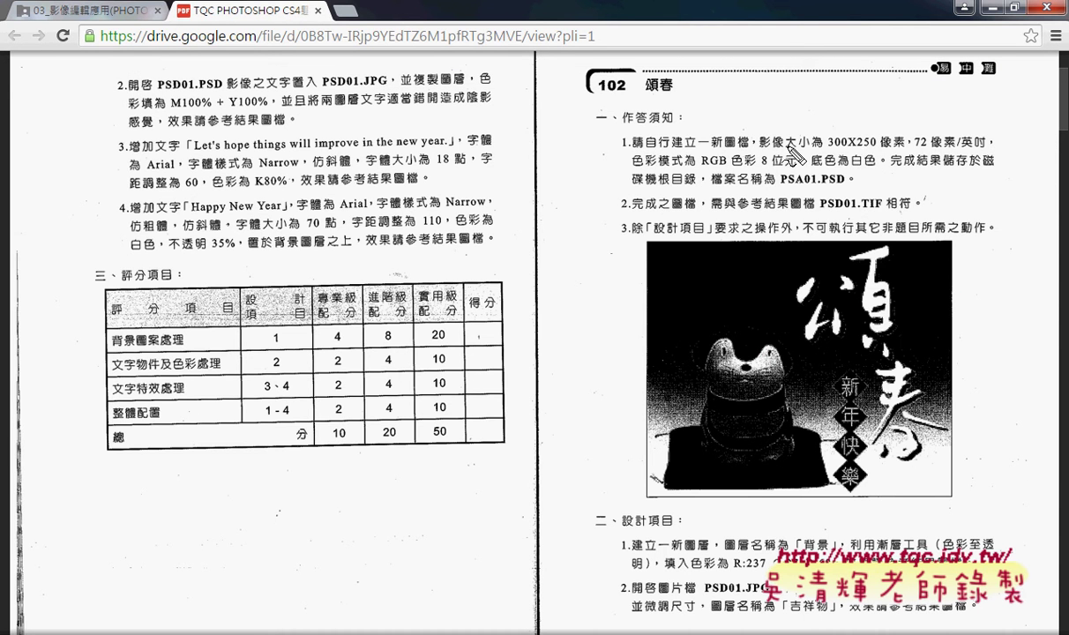
Annotate the sample picture's 300X250 pixel width and height, then clear the marks
drag(778, 146, 909, 147)
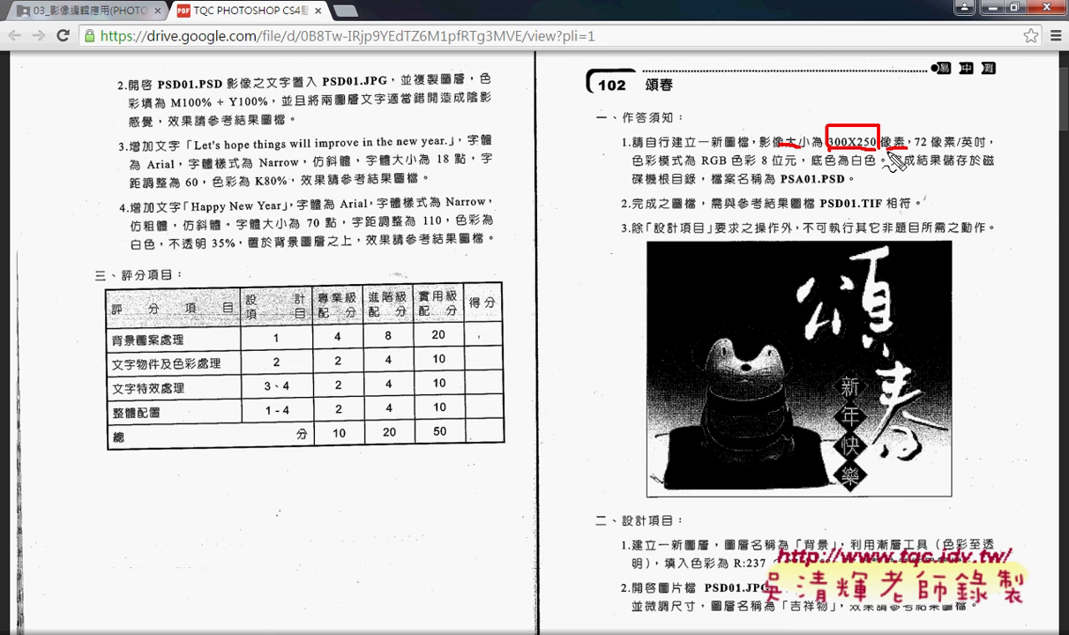
drag(649, 244, 649, 266)
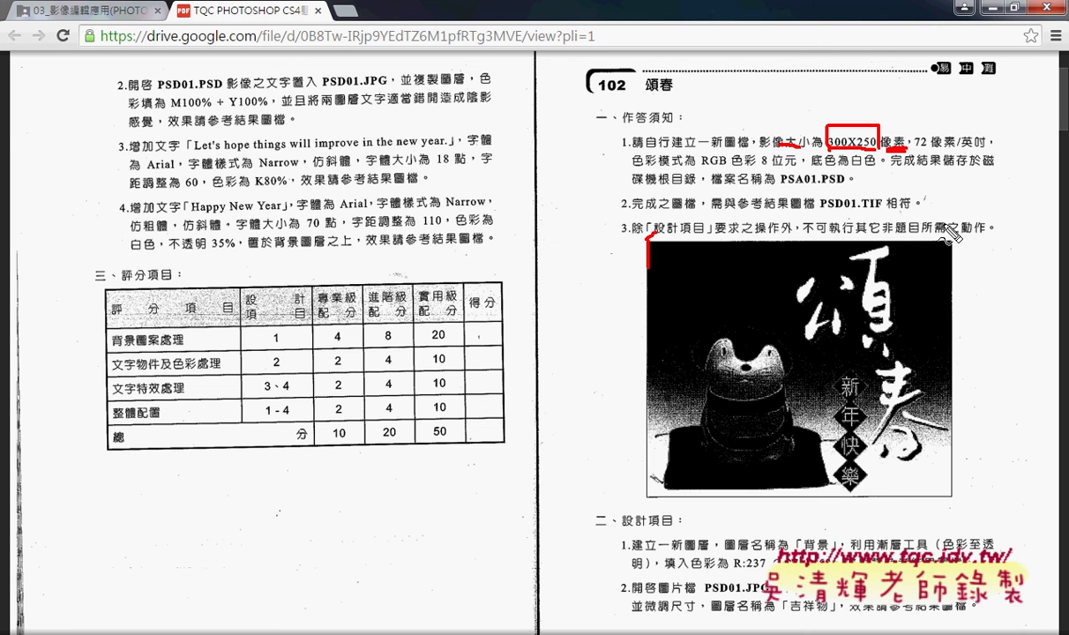
drag(943, 226, 953, 236)
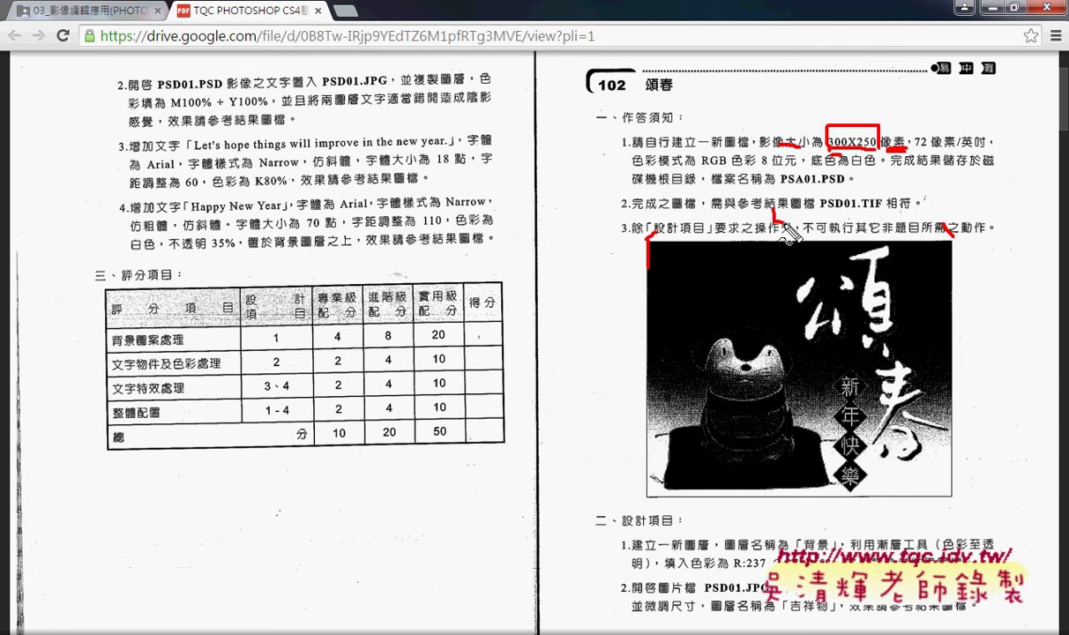
mouse_move(775, 212)
mouse_down()
mouse_move(788, 232)
mouse_move(840, 218)
mouse_up()
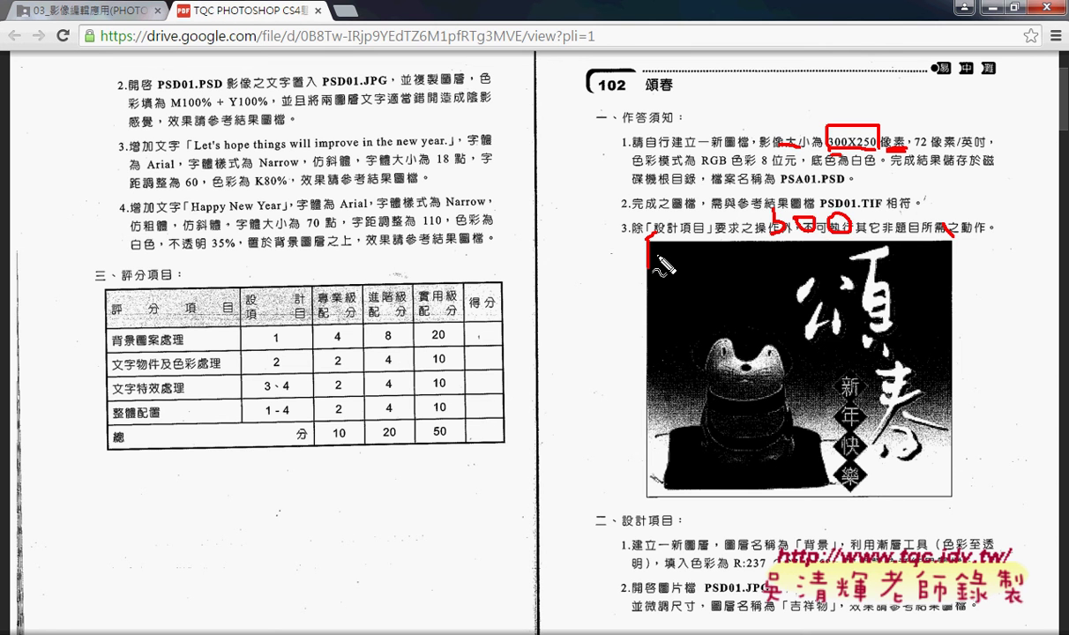
drag(628, 263, 650, 249)
mouse_move(624, 478)
mouse_down()
mouse_move(637, 494)
mouse_move(652, 479)
mouse_up()
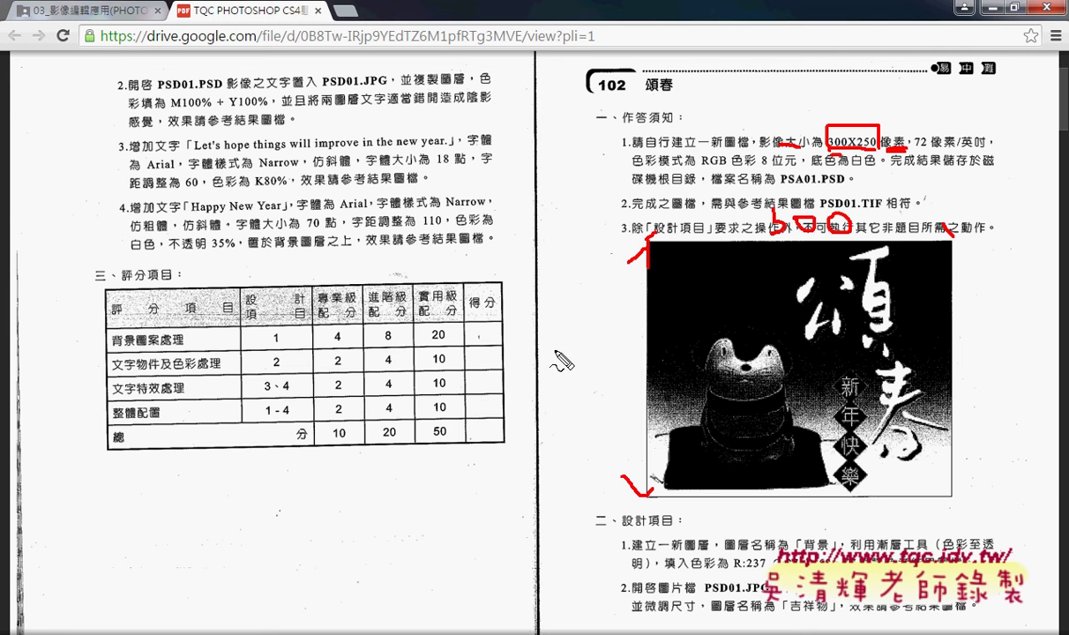
mouse_move(558, 358)
mouse_down()
mouse_move(566, 378)
mouse_move(600, 381)
mouse_move(588, 371)
mouse_move(649, 356)
mouse_up()
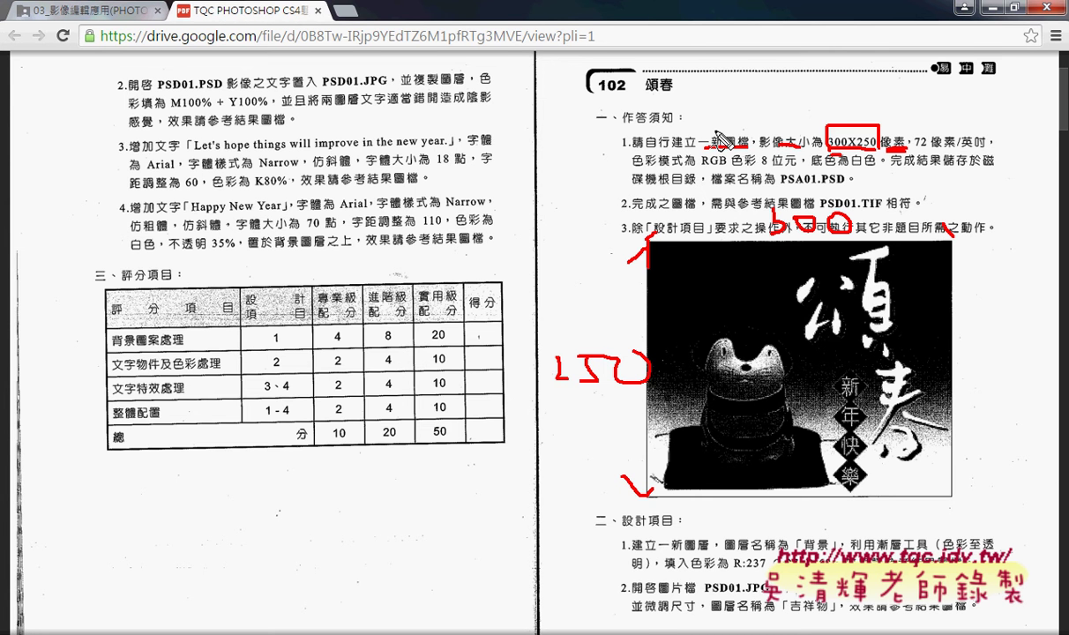
key(Escape)
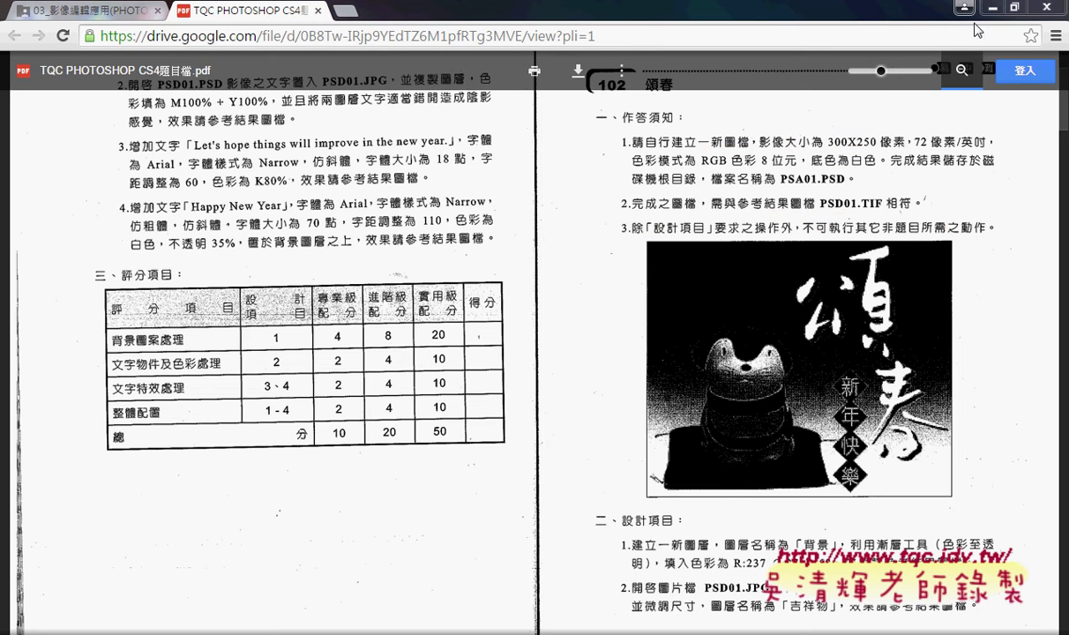
Minimize Chrome and open the _證照題目 > 102 > 102 exam folder
click(992, 11)
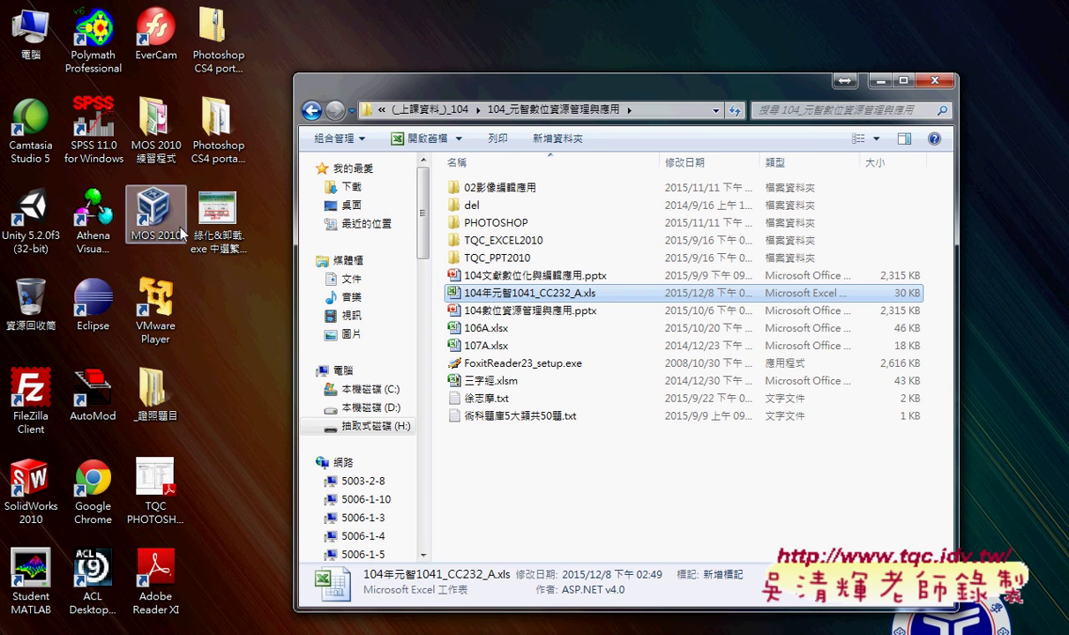
double_click(151, 388)
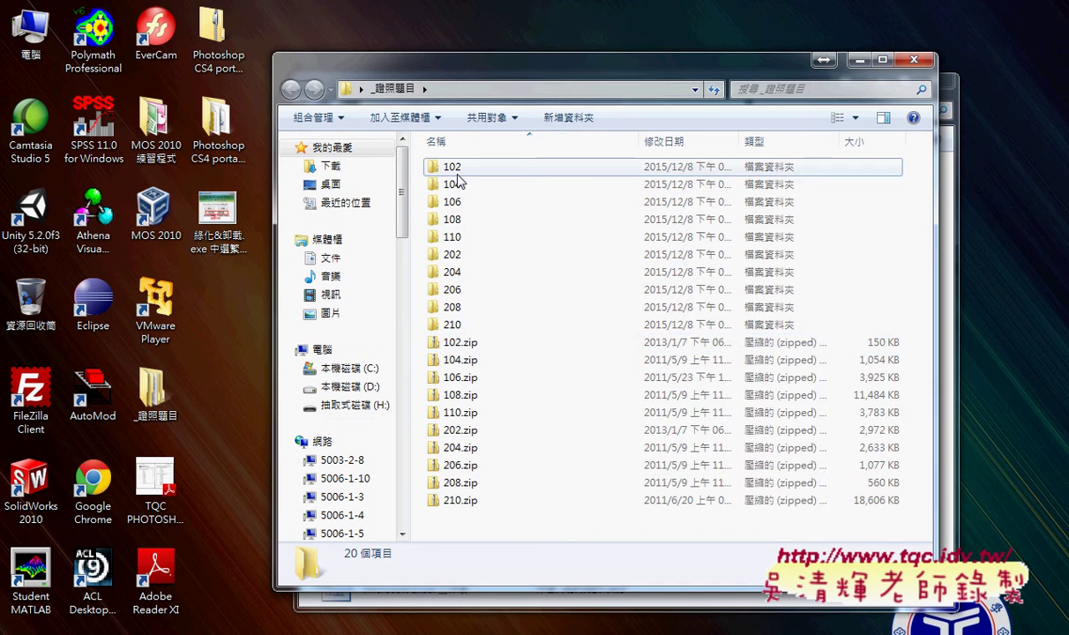
double_click(455, 170)
double_click(453, 169)
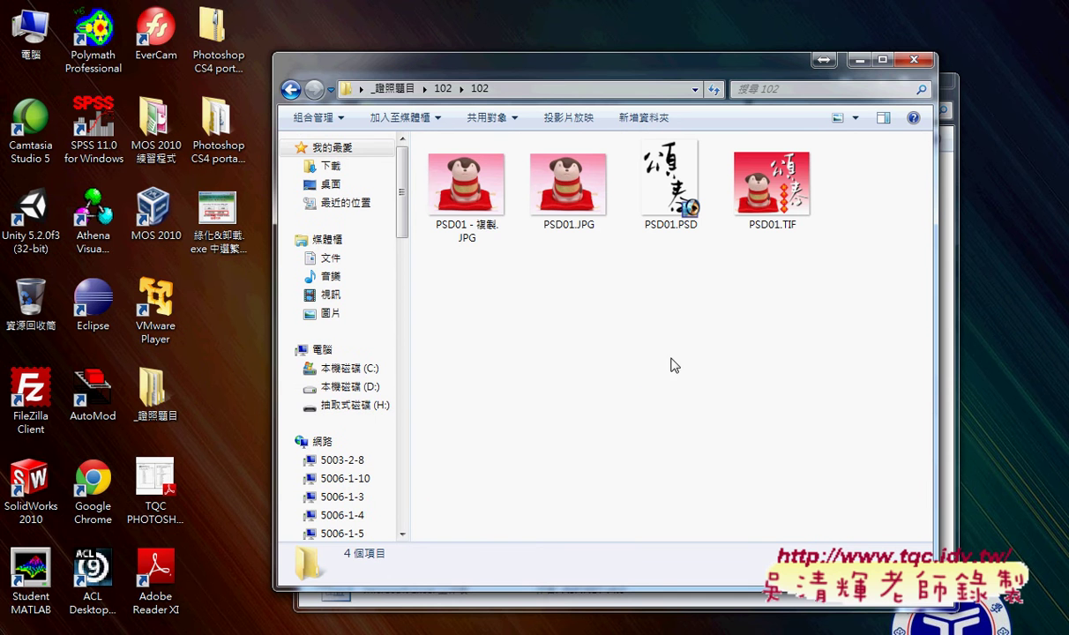
Delete the duplicate PSD01 - 複製.JPG and select the remaining JPG, PSD and TIF files
click(466, 226)
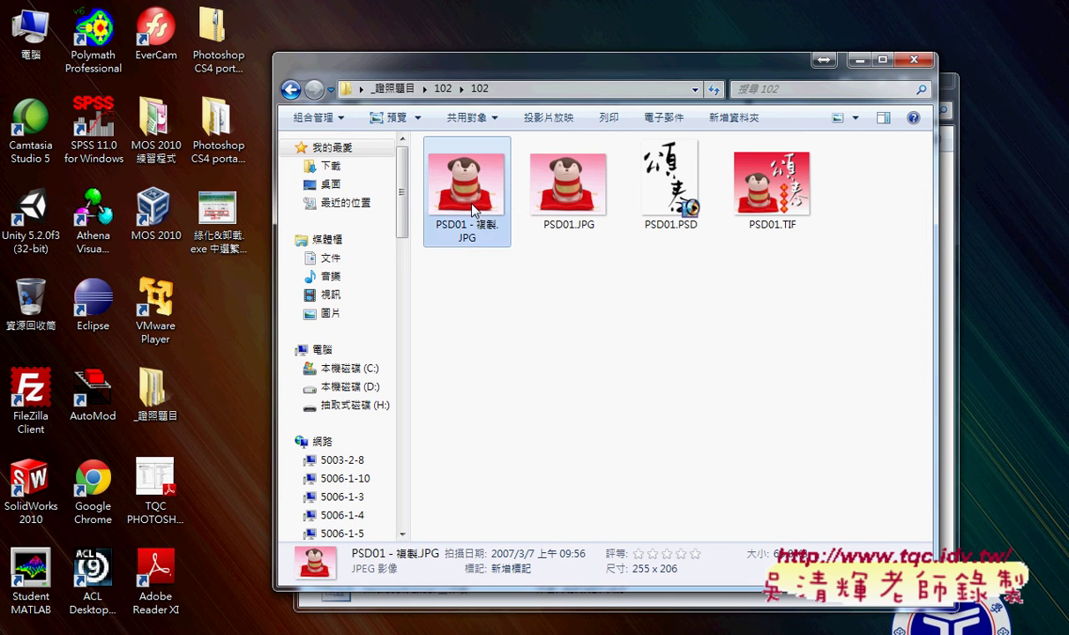
key(Delete)
key(Return)
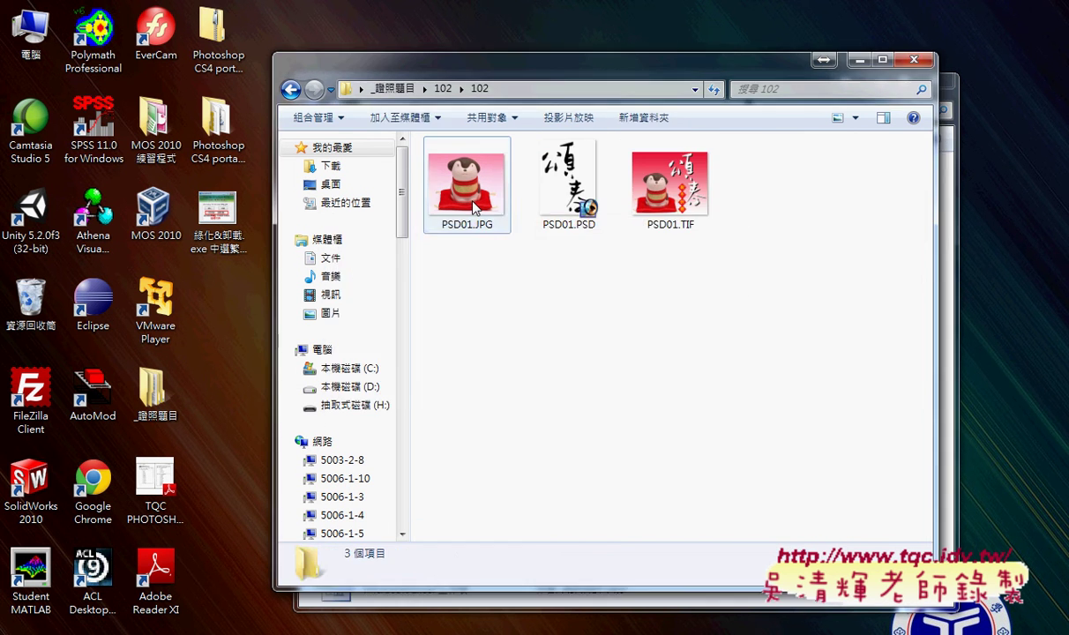
drag(692, 325, 465, 142)
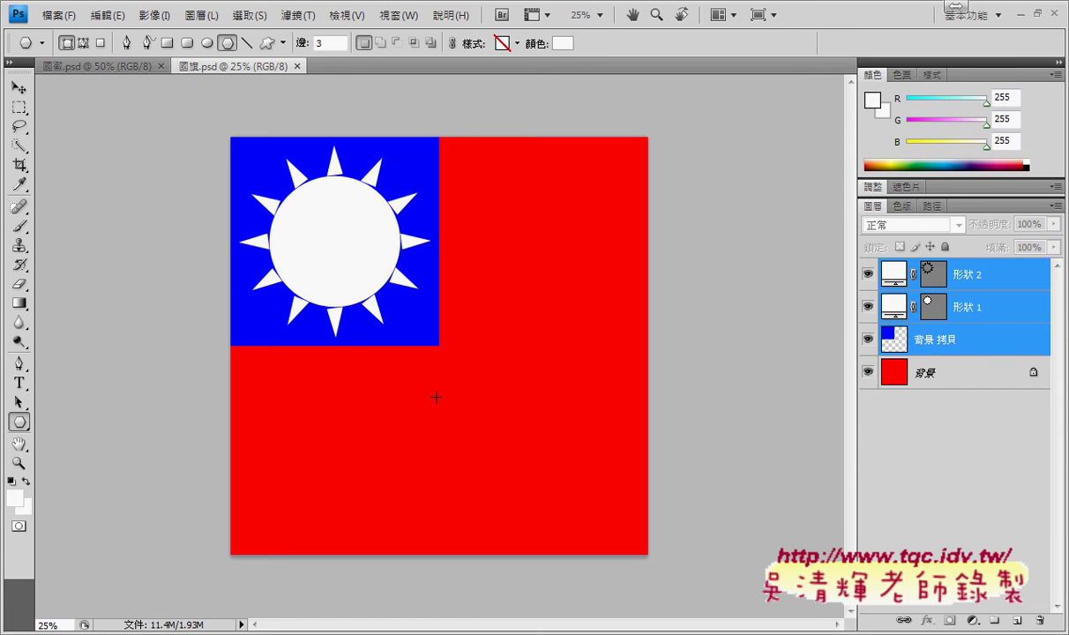
Restore Photoshop to a window and arrange it beside the Explorer folder
double_click(987, 13)
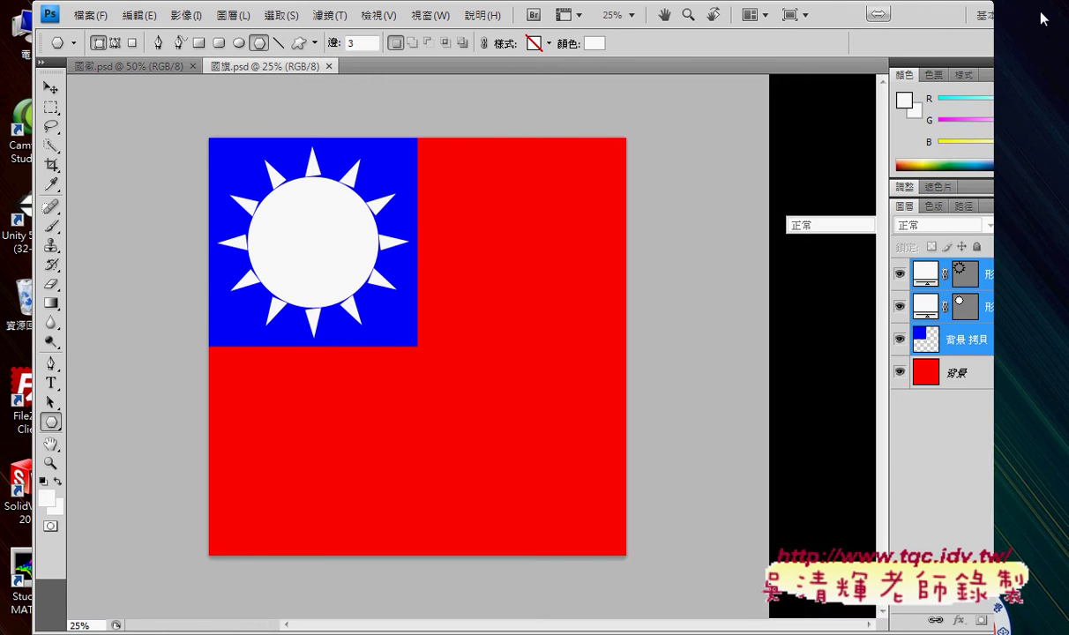
mouse_move(909, 17)
mouse_down()
mouse_move(654, 148)
mouse_move(868, 203)
mouse_up()
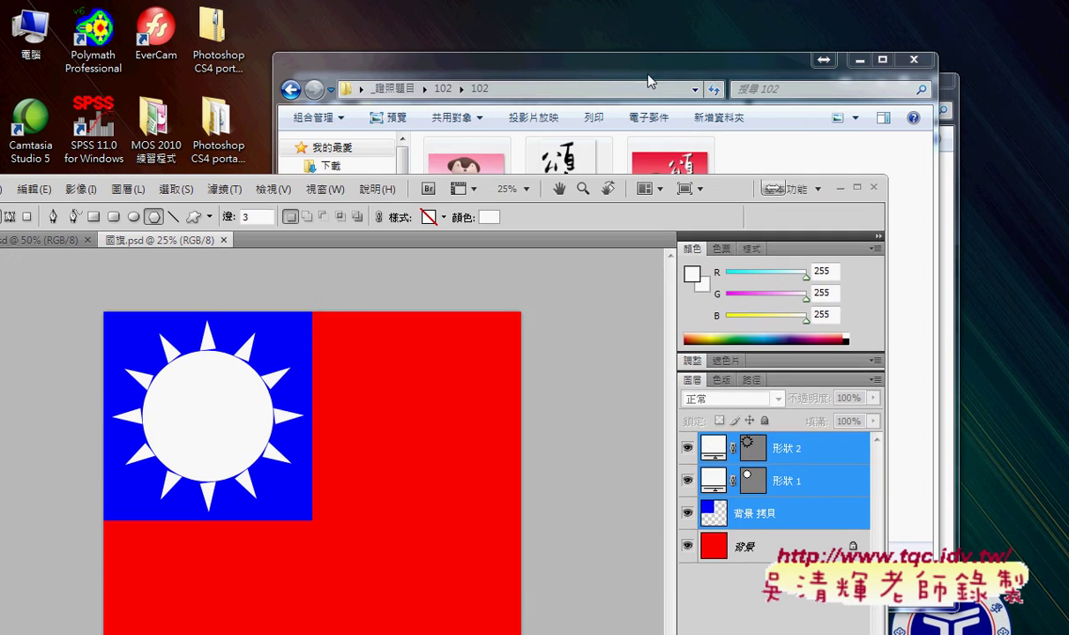
drag(646, 68, 782, 57)
Drag the three PSD01 files (JPG, PSD, TIF) from Explorer into Photoshop to open them
drag(882, 189, 543, 154)
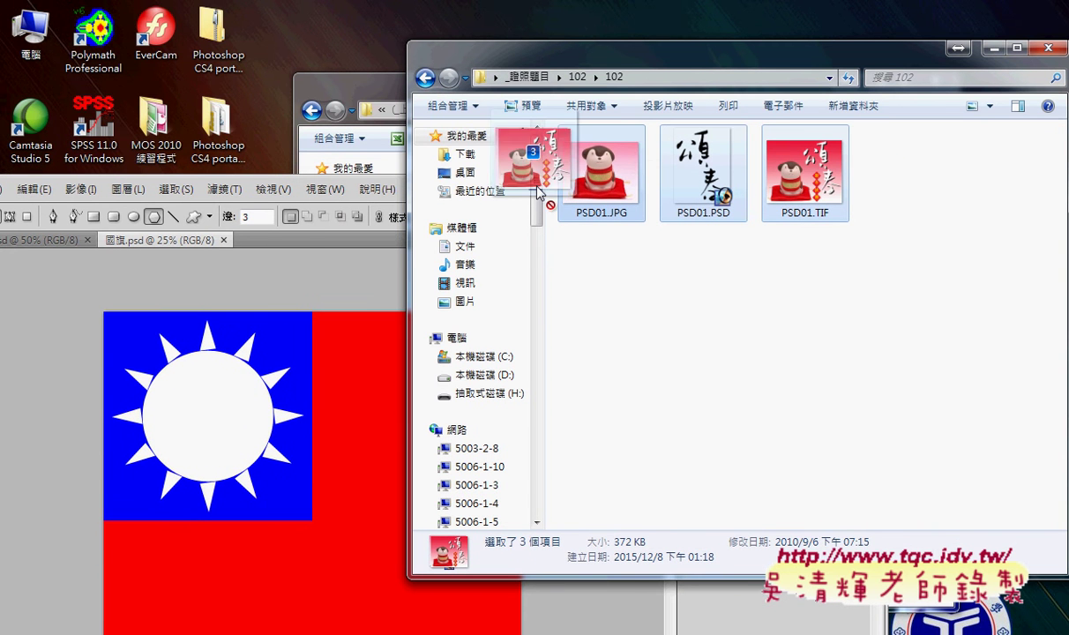
mouse_move(603, 172)
mouse_down()
mouse_move(303, 227)
mouse_move(609, 184)
mouse_up()
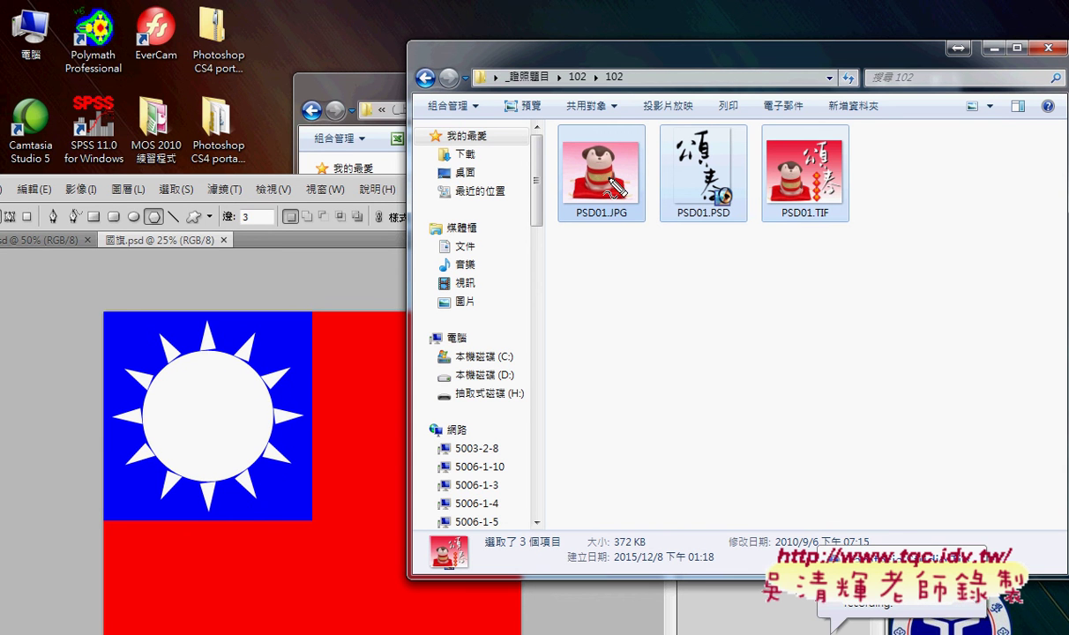
mouse_move(346, 240)
mouse_down()
mouse_move(256, 238)
mouse_move(133, 176)
mouse_move(346, 232)
mouse_up()
mouse_move(913, 214)
mouse_down()
mouse_move(767, 240)
mouse_move(565, 123)
mouse_move(847, 218)
mouse_up()
mouse_move(551, 170)
mouse_down()
mouse_move(265, 142)
mouse_move(241, 196)
mouse_up()
drag(565, 216, 406, 394)
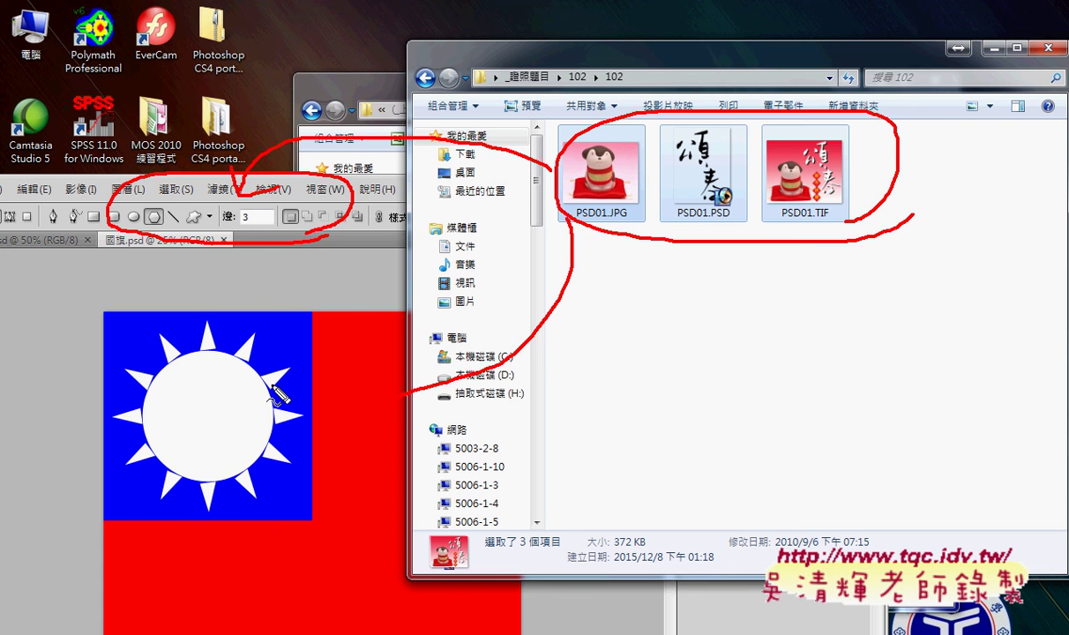
key(Escape)
drag(569, 173, 210, 225)
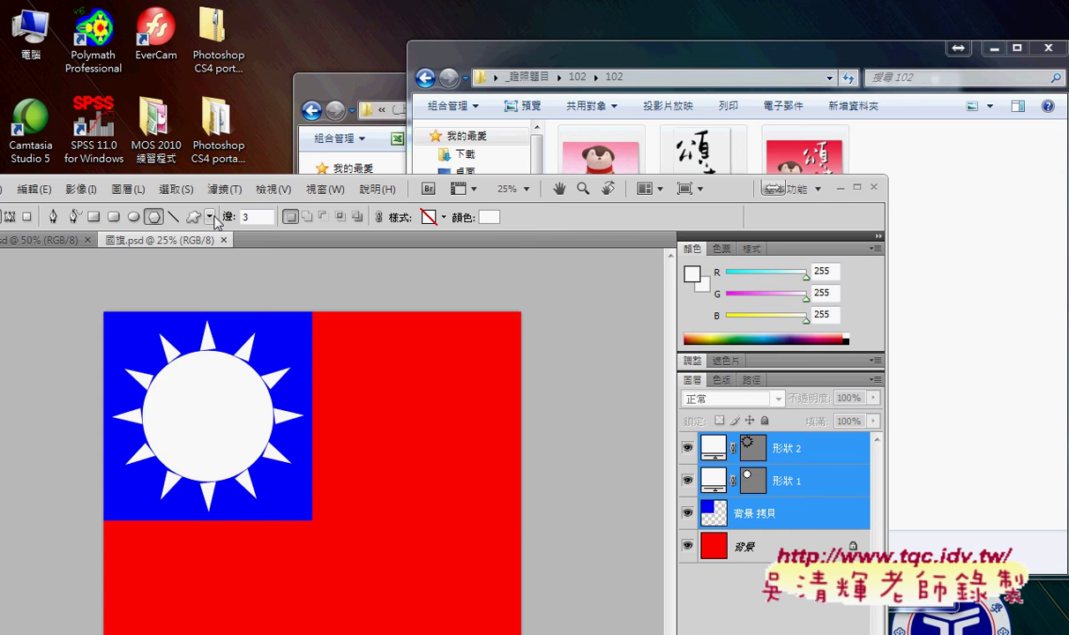
Maximize Photoshop, view the PSD01 JPG, PSD and TIF documents, and close 圖案.psd and 國旗.psd
click(857, 187)
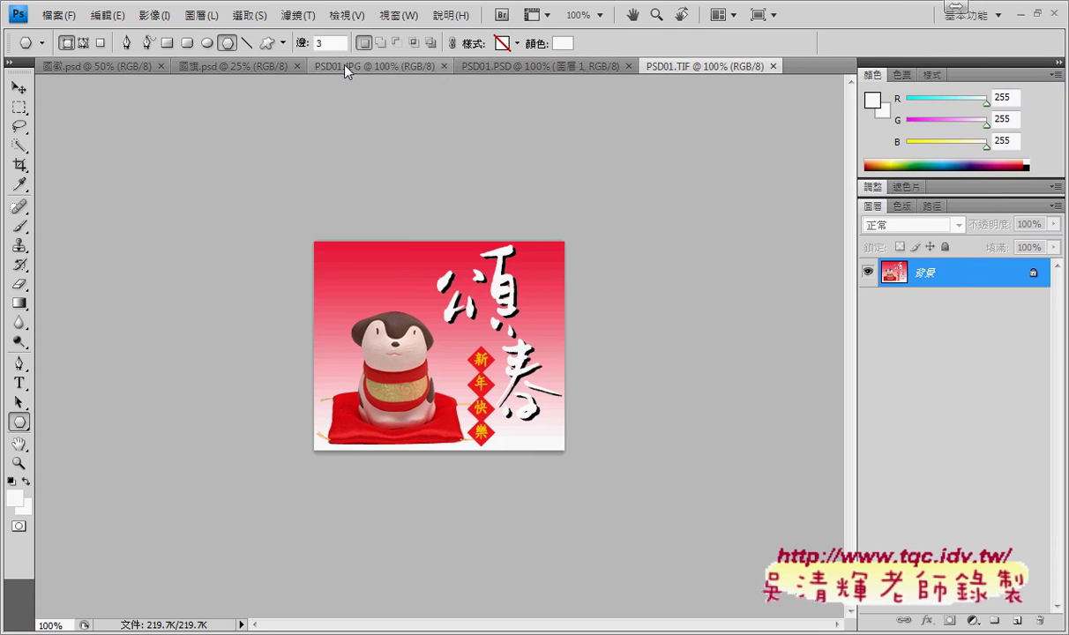
click(327, 64)
click(509, 71)
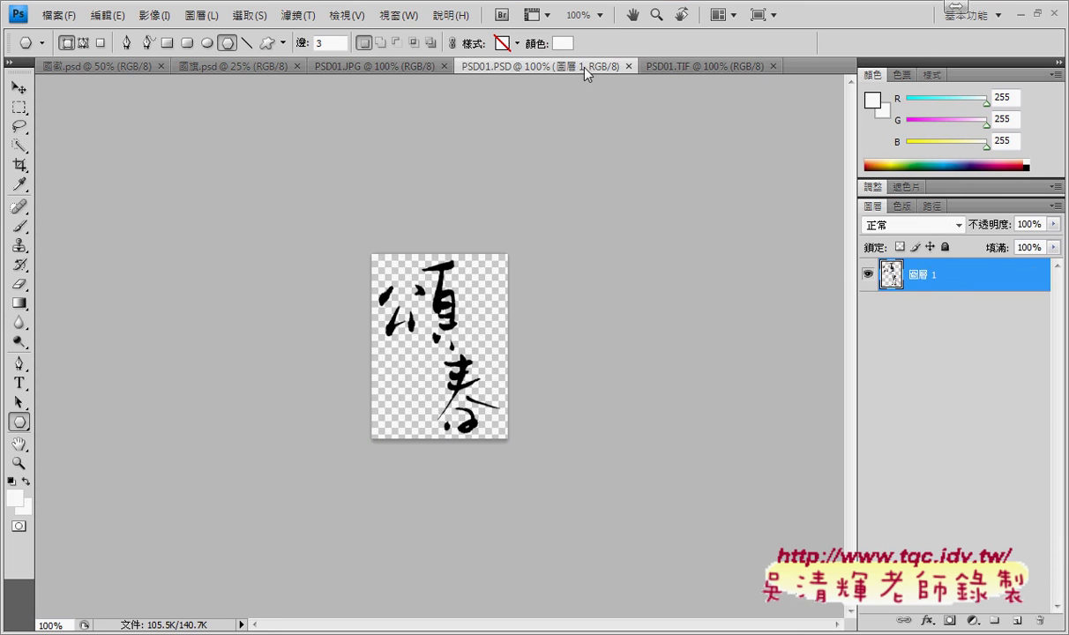
click(677, 70)
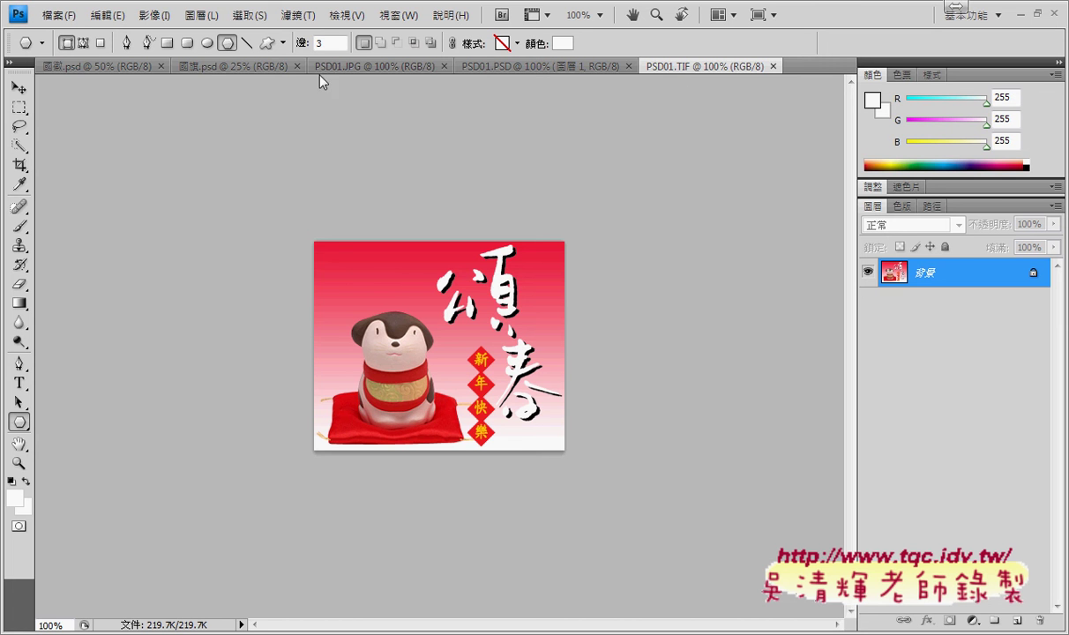
click(297, 67)
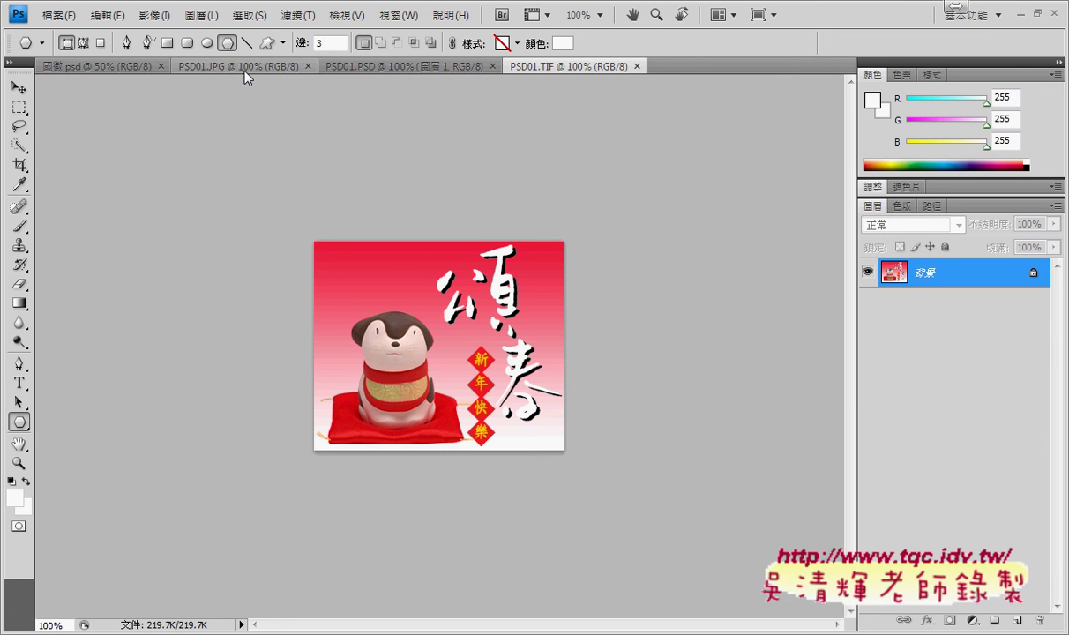
click(163, 67)
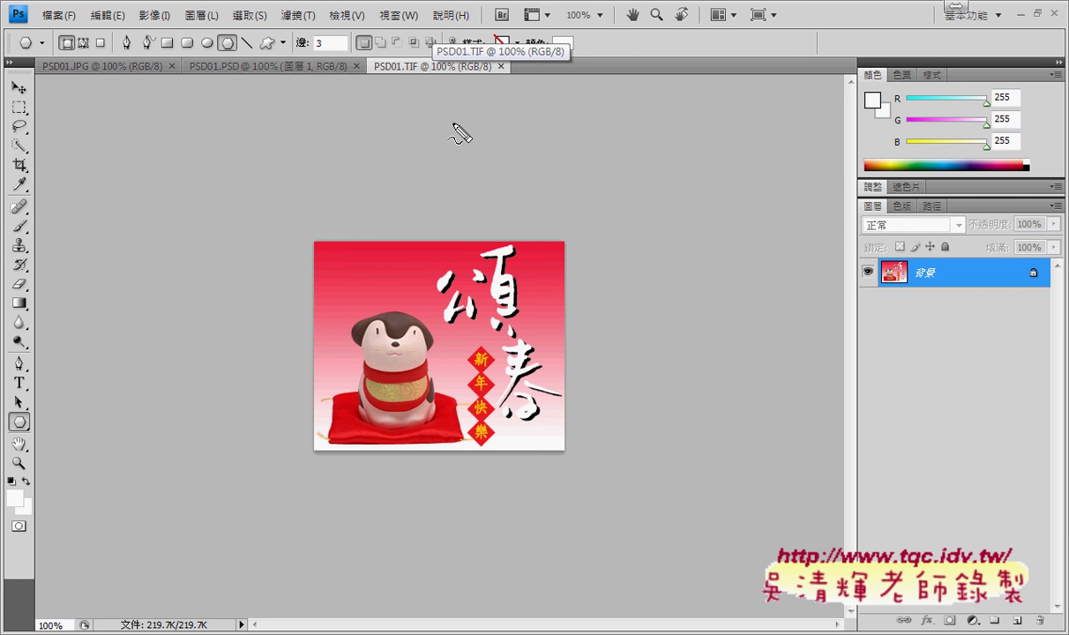
mouse_move(402, 77)
mouse_down()
mouse_move(416, 77)
mouse_move(415, 55)
mouse_up()
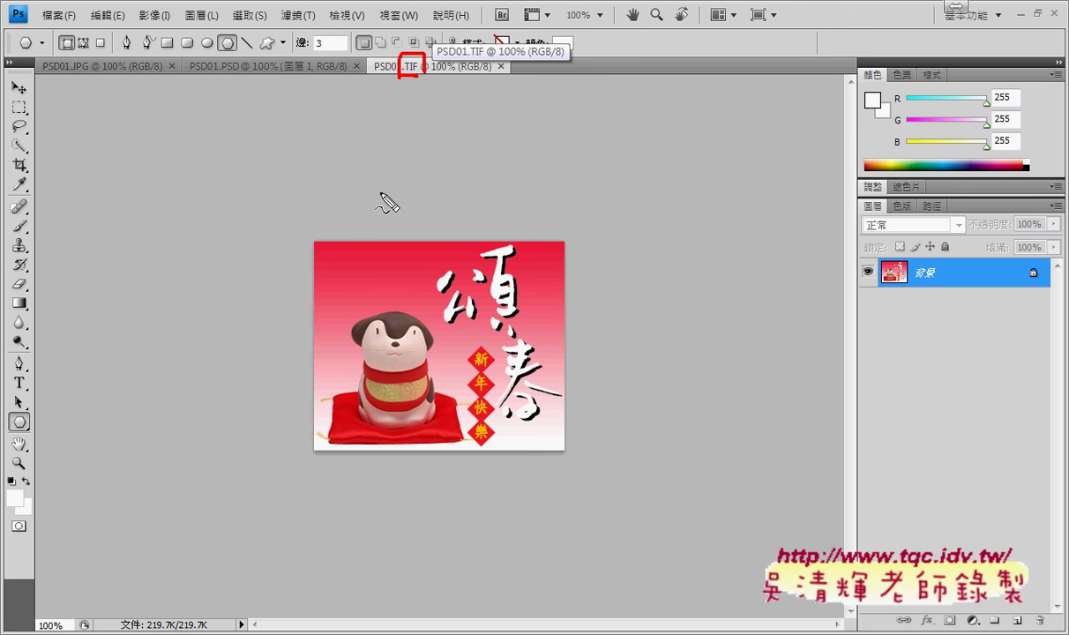
drag(309, 226, 308, 460)
mouse_move(319, 210)
mouse_down()
mouse_move(575, 215)
mouse_move(581, 452)
mouse_up()
drag(297, 465, 583, 465)
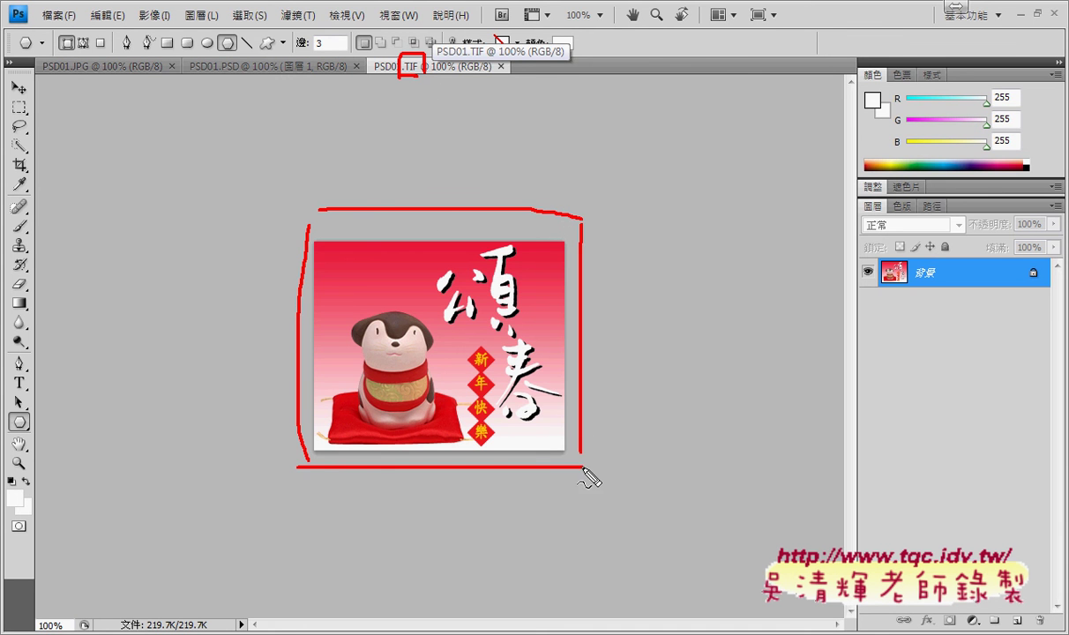
mouse_move(411, 80)
mouse_down()
mouse_move(413, 181)
mouse_move(425, 167)
mouse_up()
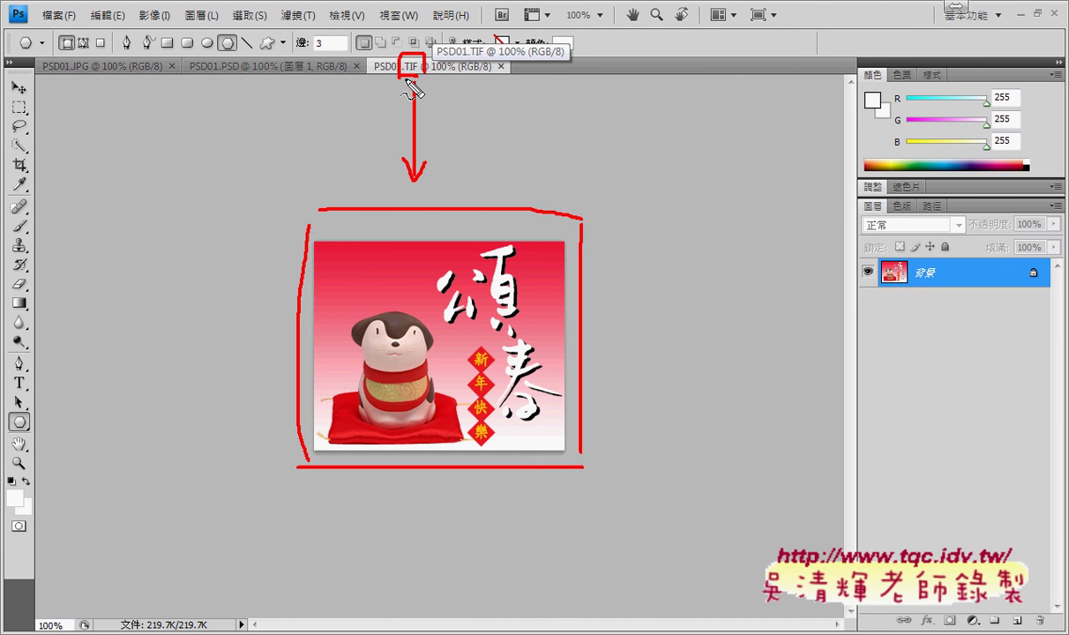
drag(395, 78, 430, 77)
mouse_move(217, 77)
mouse_down()
mouse_move(240, 78)
mouse_move(223, 80)
mouse_up()
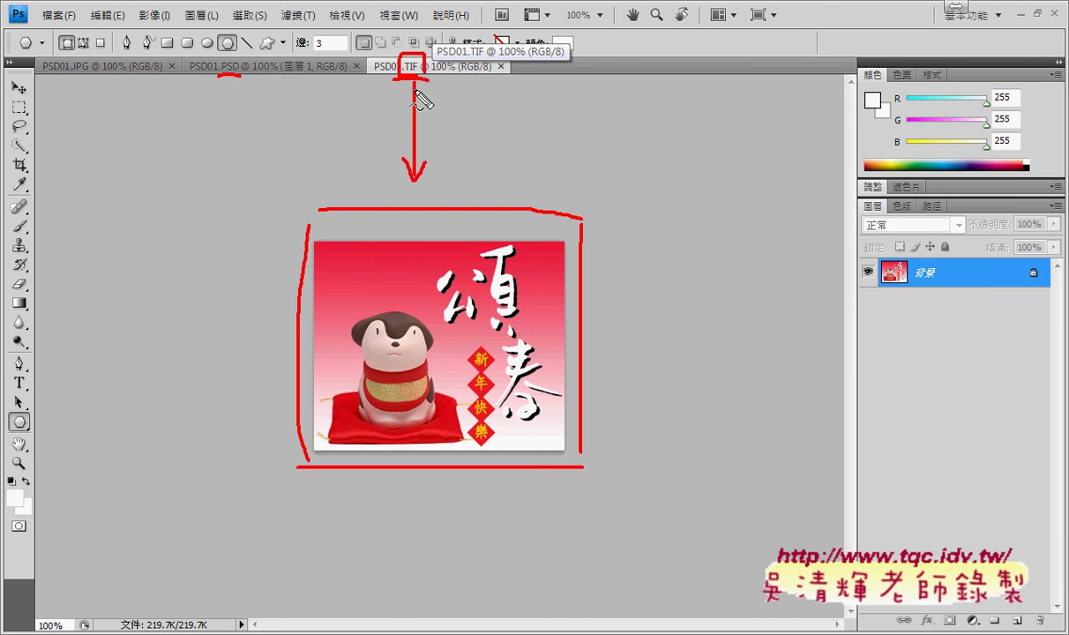
key(Escape)
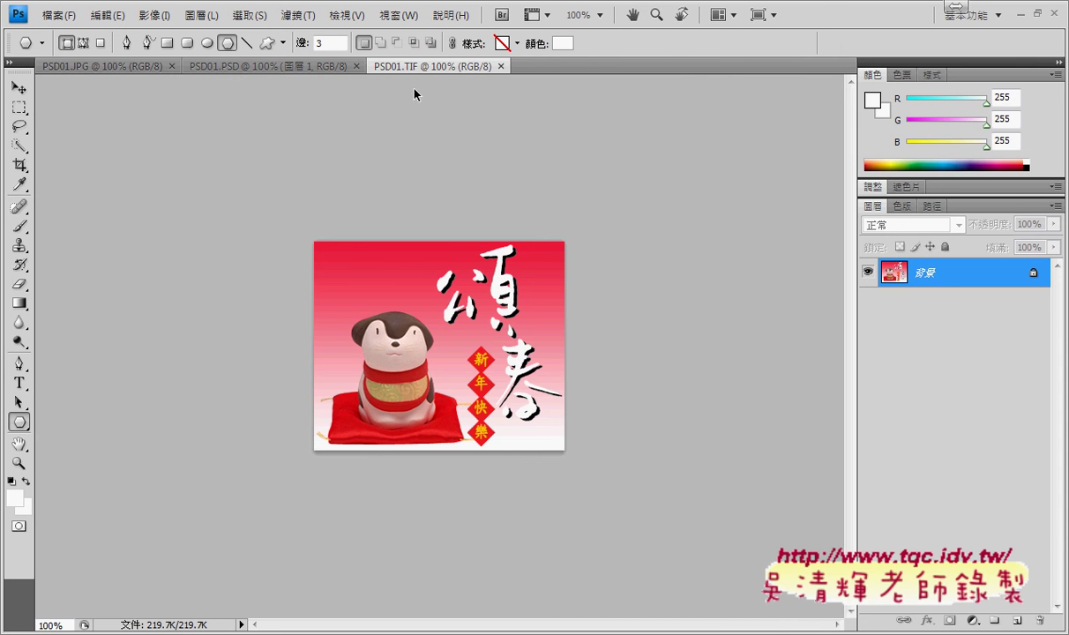
Zoom the PSD01.TIF sample card to 300%, then back to 200%
key(ctrl+plus)
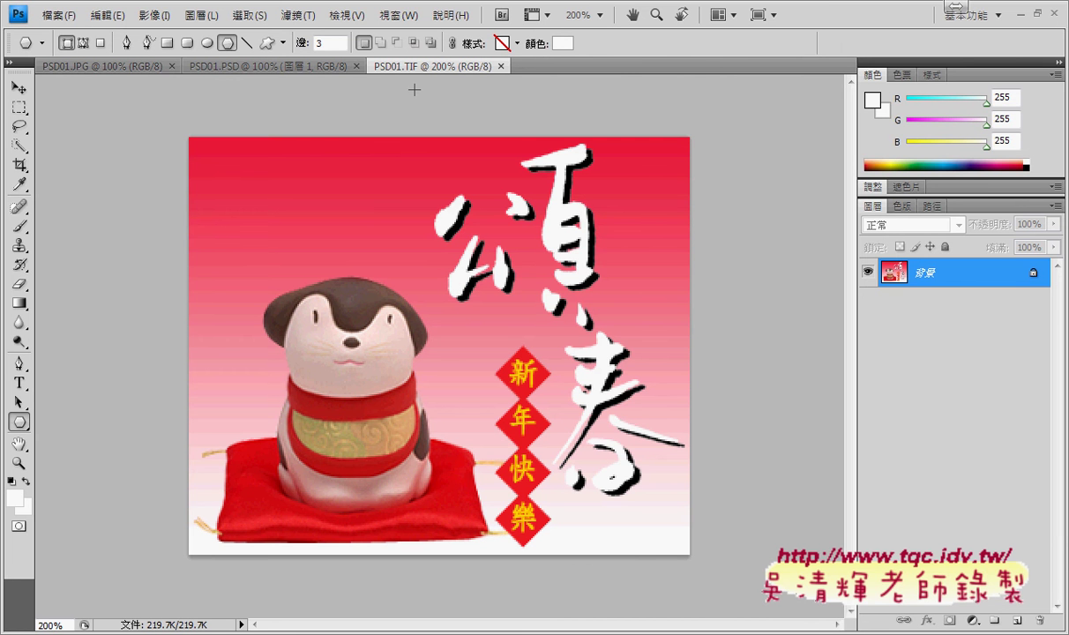
key(ctrl+plus)
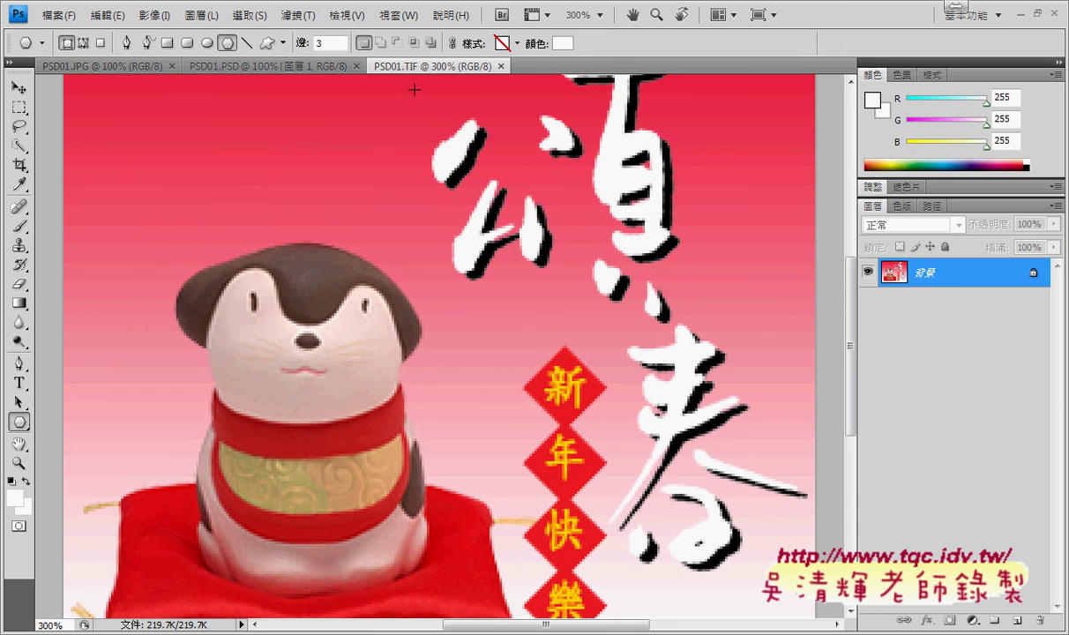
key(ctrl+minus)
key(ctrl+minus)
key(ctrl+plus)
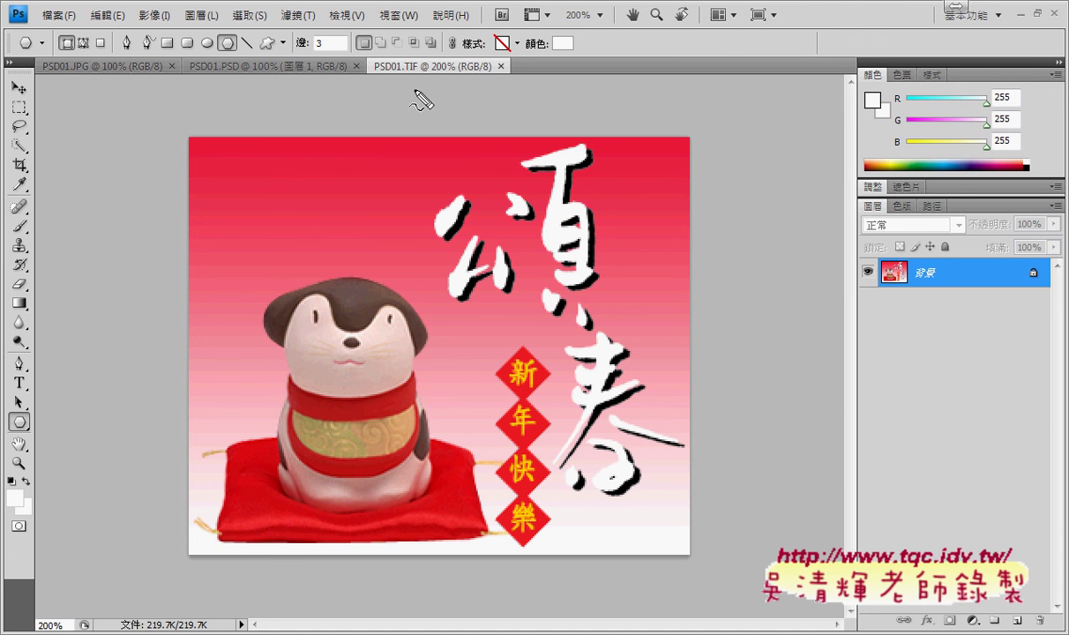
Annotate the sample card's figurine, calligraphy and gradient layout, then clear the annotations
mouse_move(44, 319)
mouse_down()
mouse_move(175, 309)
mouse_move(153, 344)
mouse_up()
drag(132, 215, 132, 258)
drag(174, 116, 175, 520)
mouse_move(217, 107)
mouse_down()
mouse_move(686, 107)
mouse_move(725, 551)
mouse_up()
drag(226, 580, 706, 581)
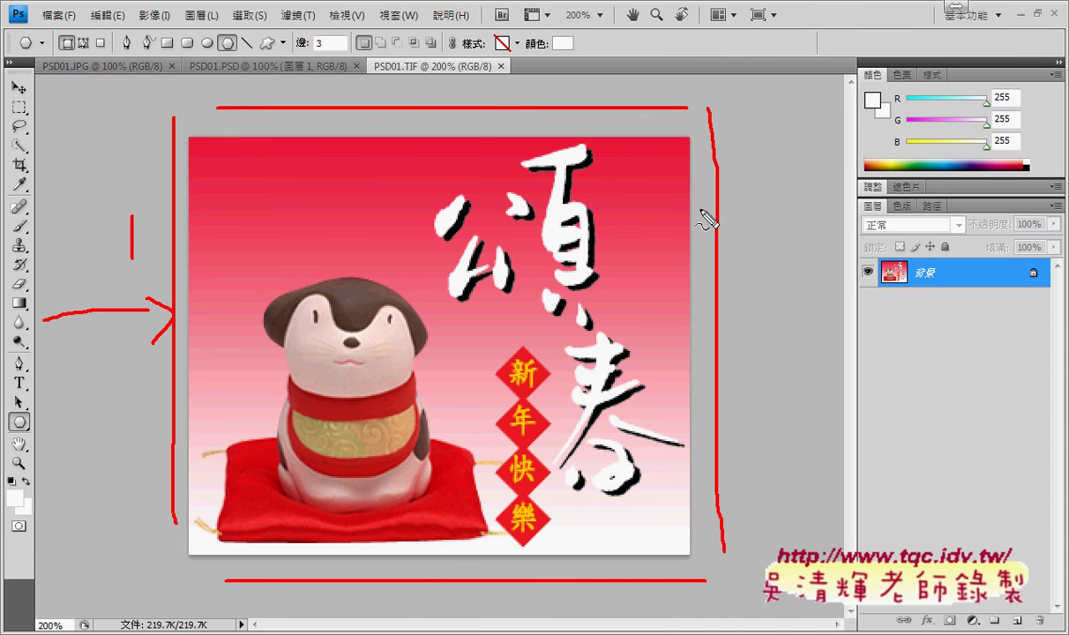
drag(752, 145, 753, 383)
drag(738, 340, 751, 384)
drag(751, 385, 796, 323)
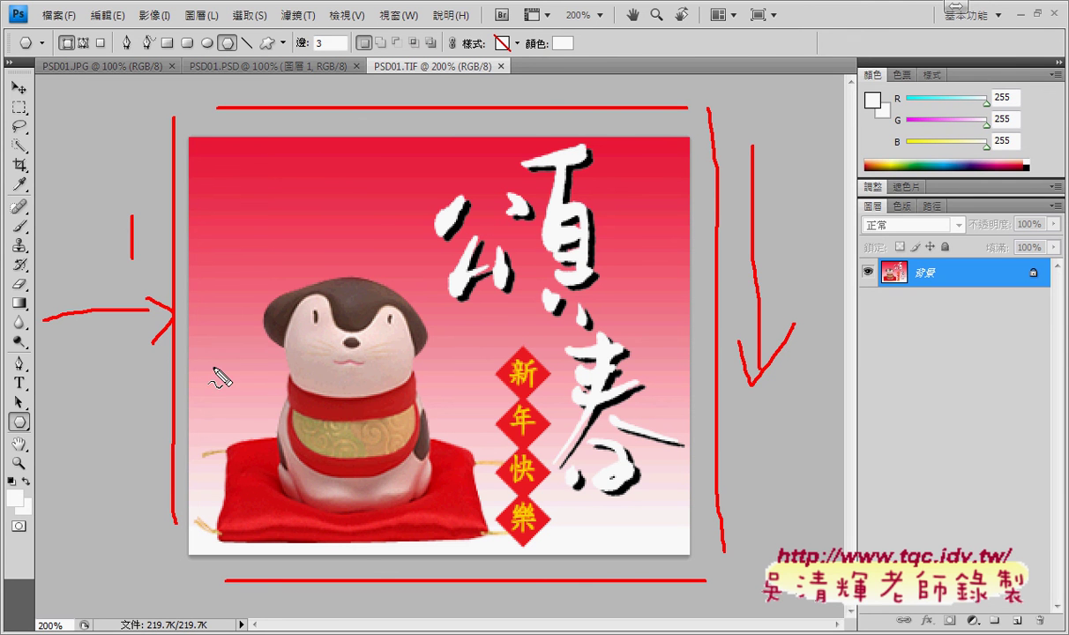
mouse_move(330, 561)
mouse_down()
mouse_move(217, 494)
mouse_move(304, 296)
mouse_move(481, 521)
mouse_move(410, 579)
mouse_up()
mouse_move(66, 530)
mouse_down()
mouse_move(208, 477)
mouse_move(185, 503)
mouse_up()
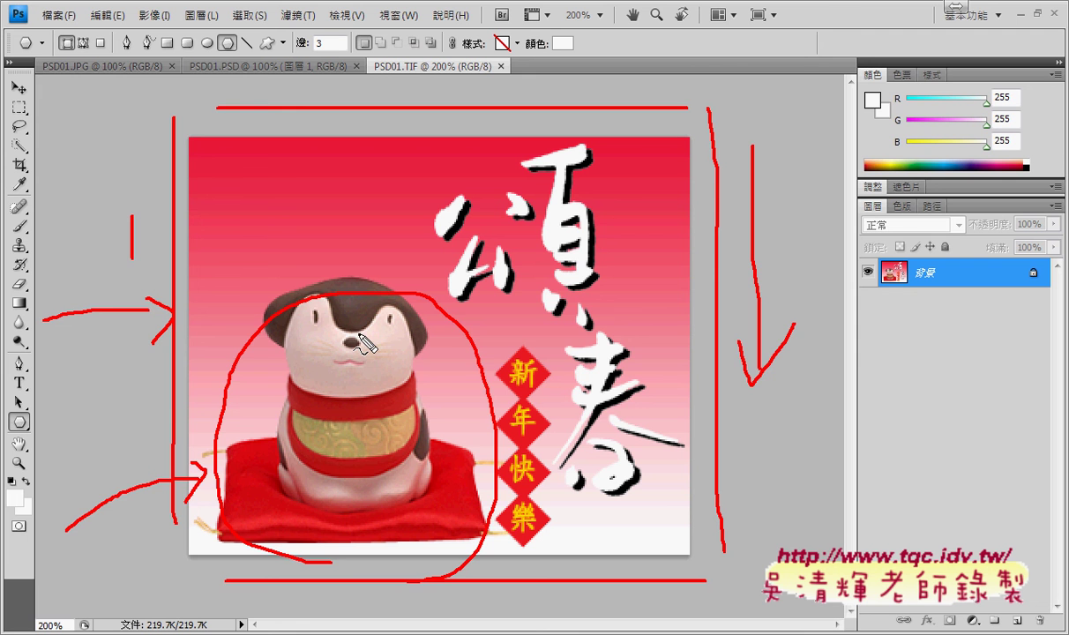
key(Escape)
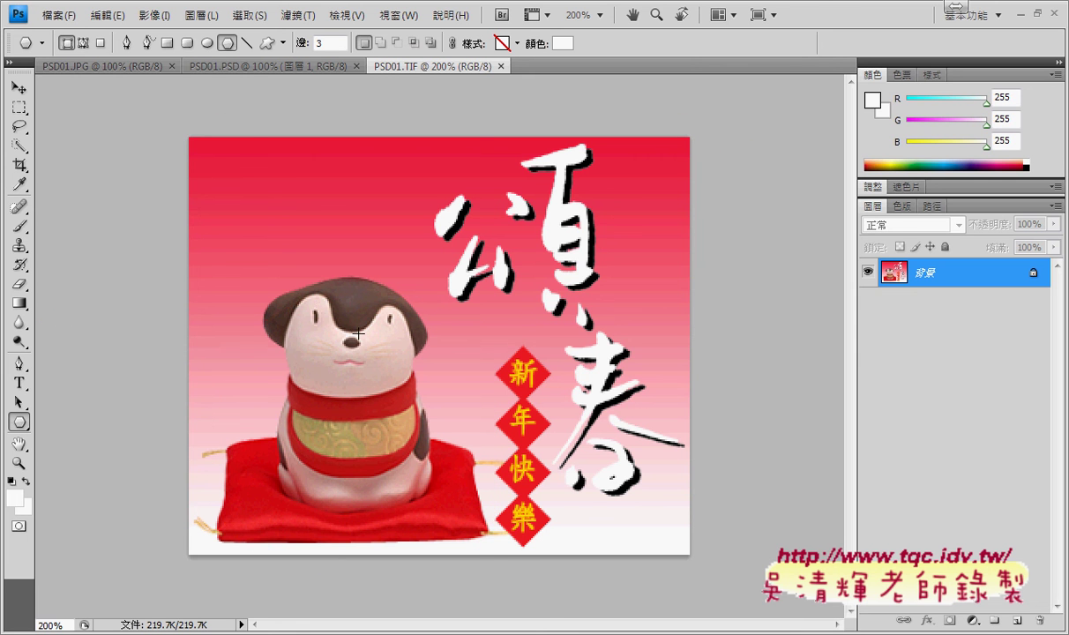
click(74, 68)
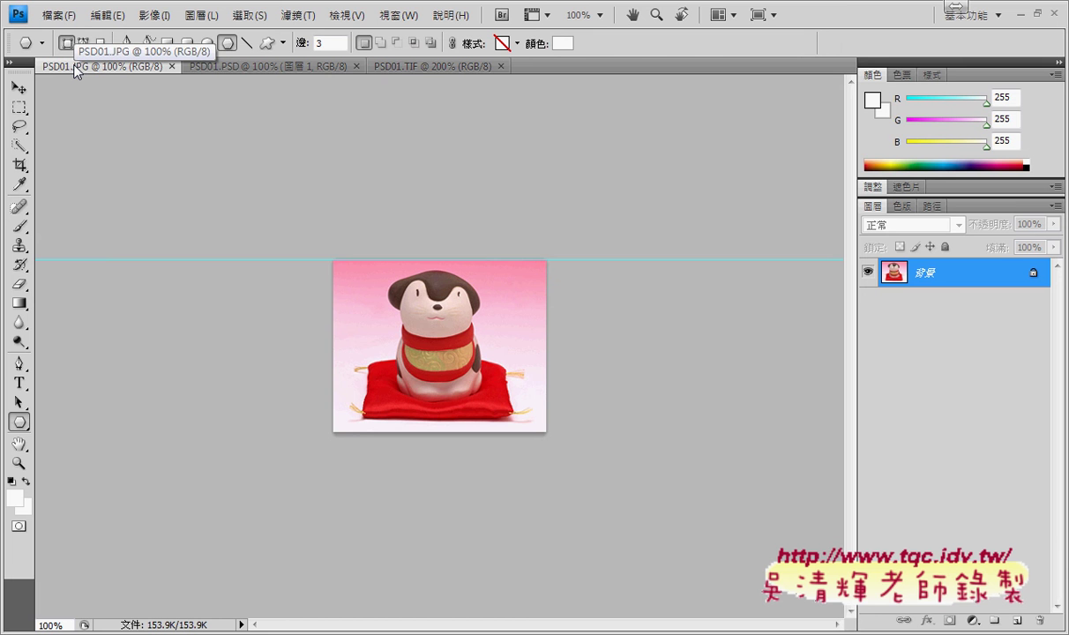
key(ctrl+plus)
key(ctrl+plus)
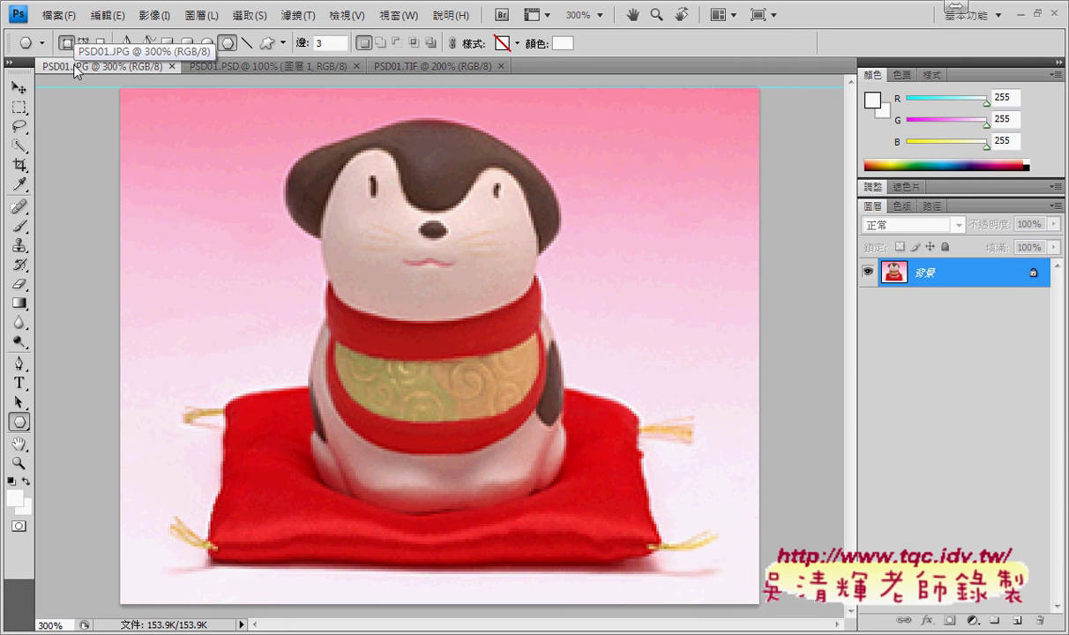
click(369, 61)
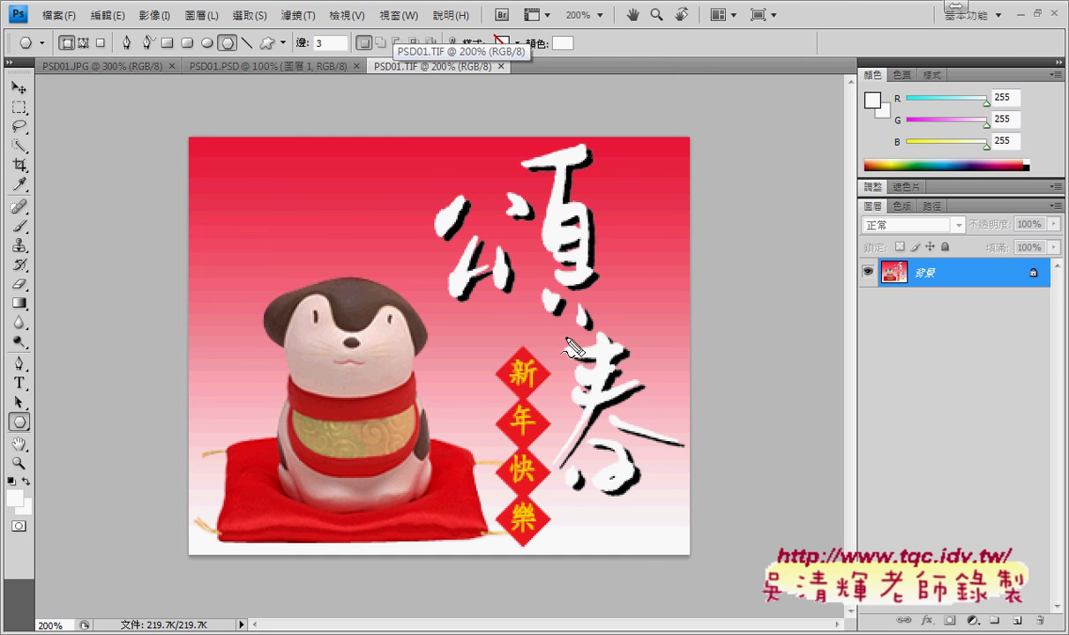
mouse_move(541, 335)
mouse_down()
mouse_move(484, 115)
mouse_move(532, 333)
mouse_up()
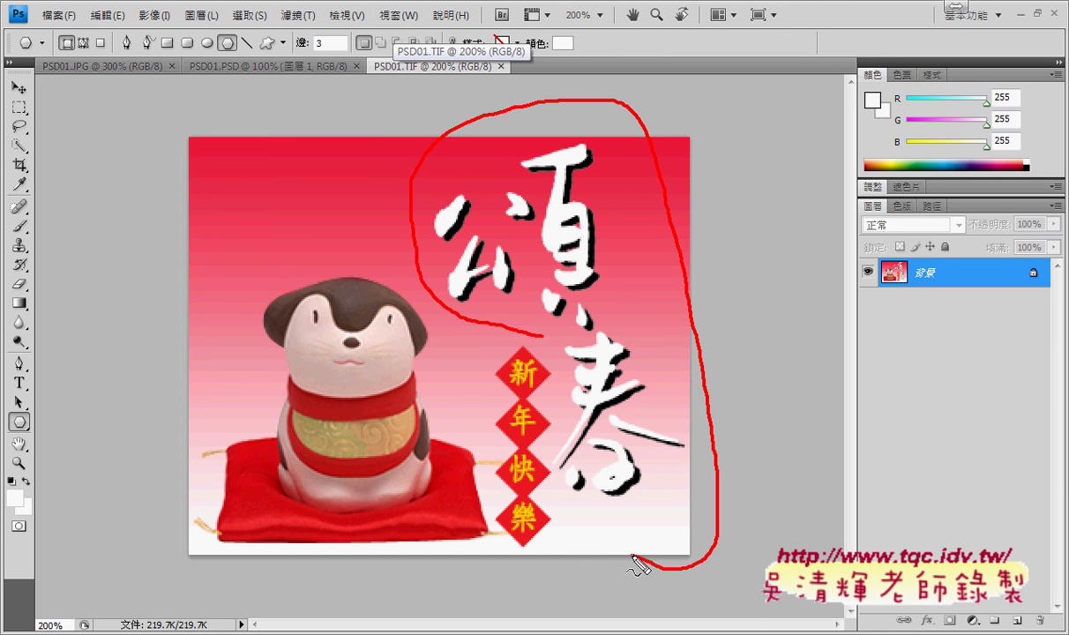
mouse_move(814, 358)
mouse_down()
mouse_move(717, 375)
mouse_move(734, 381)
mouse_up()
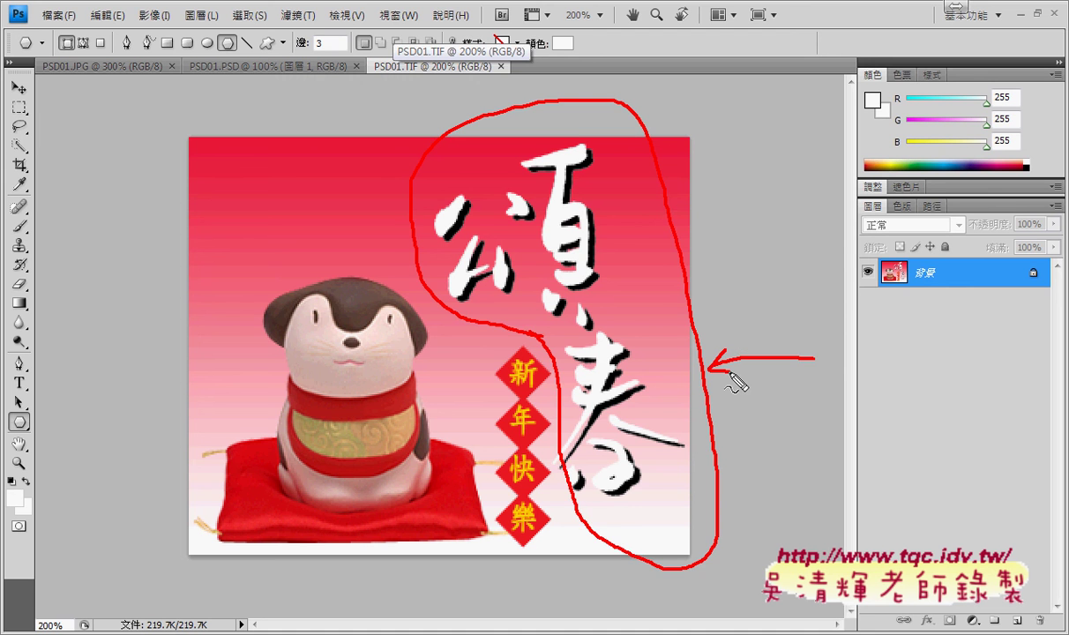
key(Escape)
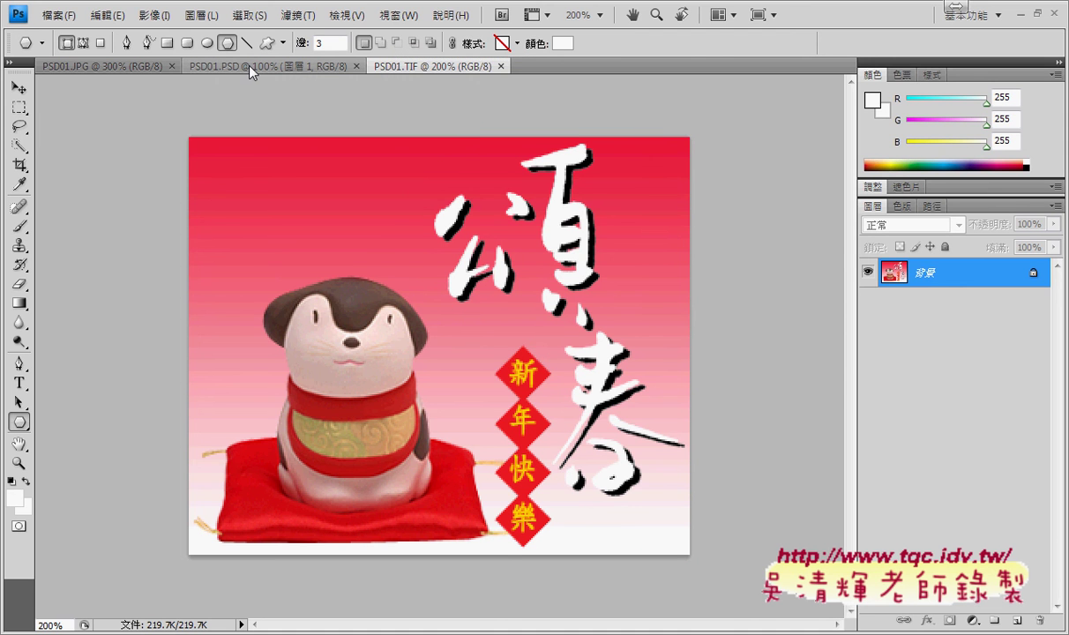
click(245, 66)
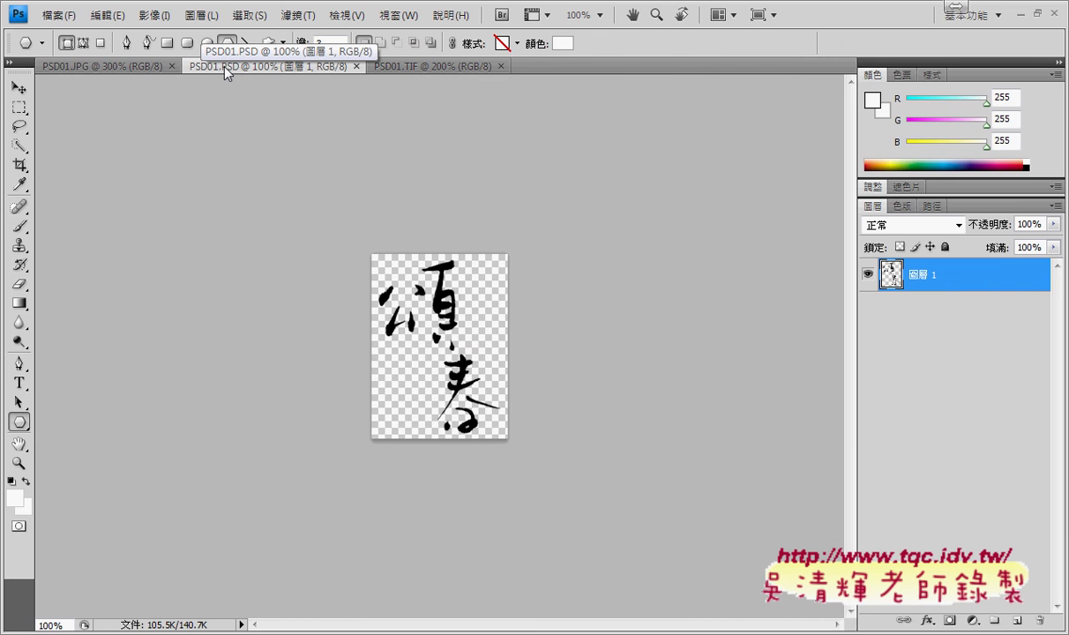
key(ctrl+plus)
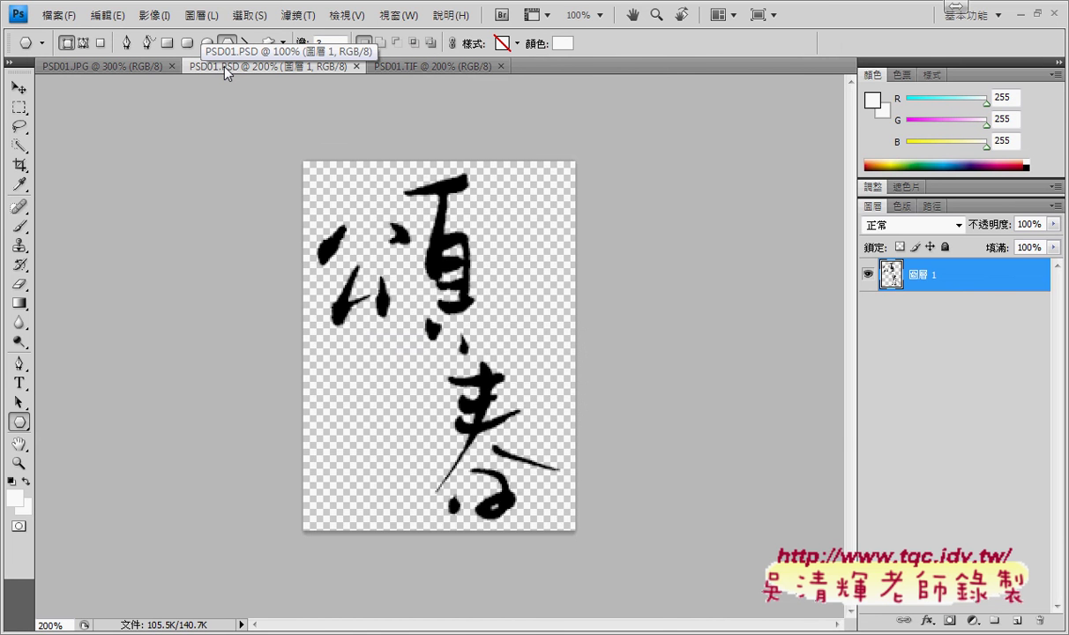
key(ctrl+plus)
key(ctrl+minus)
click(374, 60)
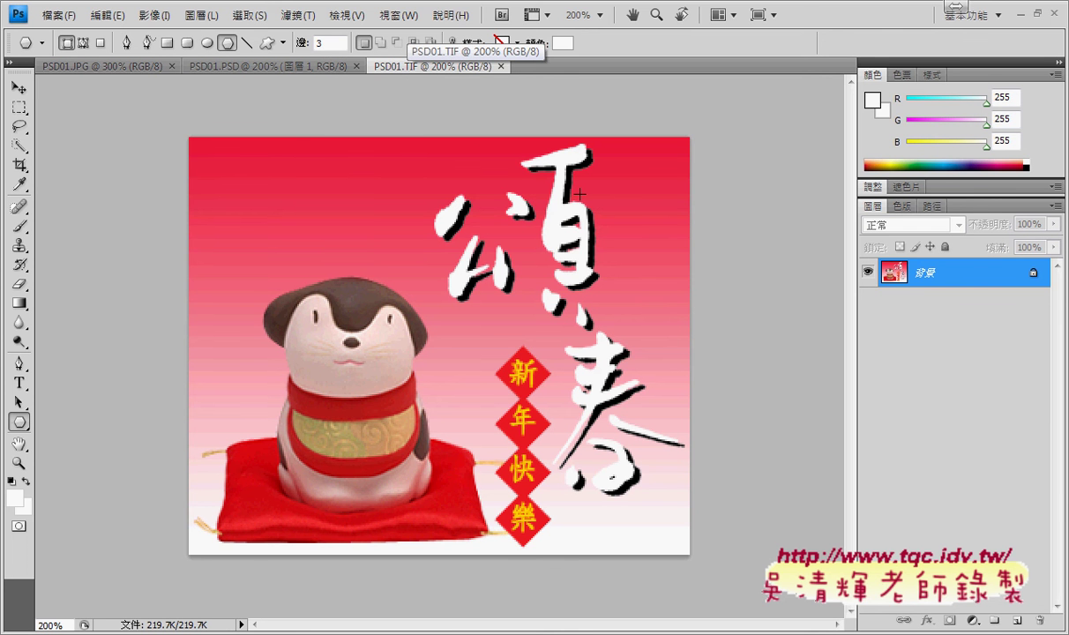
click(246, 69)
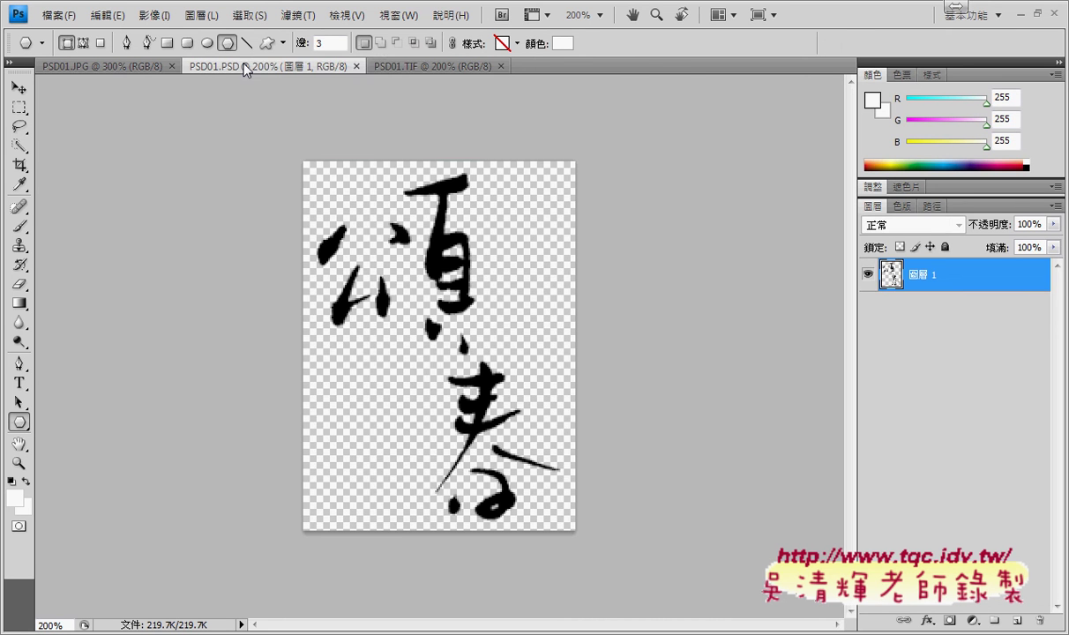
click(447, 68)
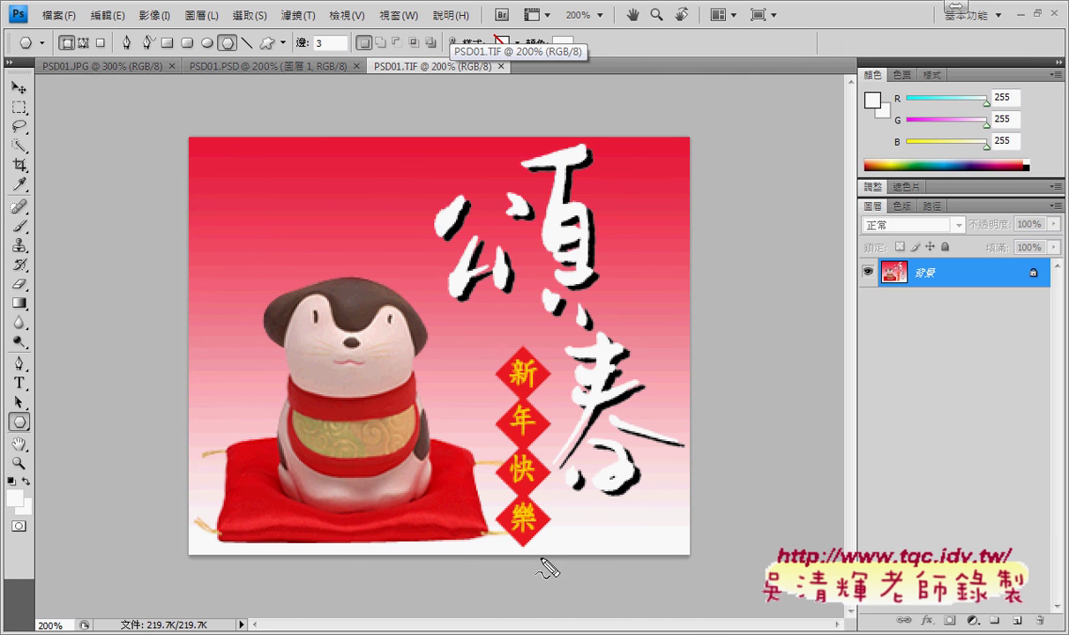
mouse_move(541, 560)
mouse_down()
mouse_move(476, 512)
mouse_move(479, 371)
mouse_move(552, 381)
mouse_move(550, 572)
mouse_up()
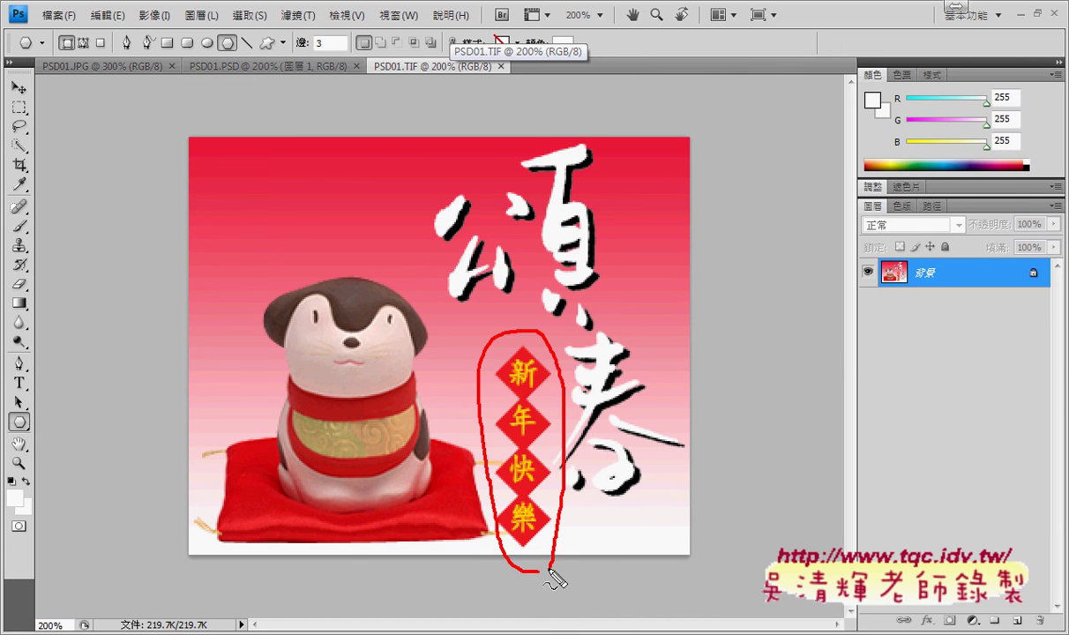
mouse_move(748, 282)
mouse_down()
mouse_move(730, 304)
mouse_move(750, 337)
mouse_move(780, 311)
mouse_move(749, 282)
mouse_up()
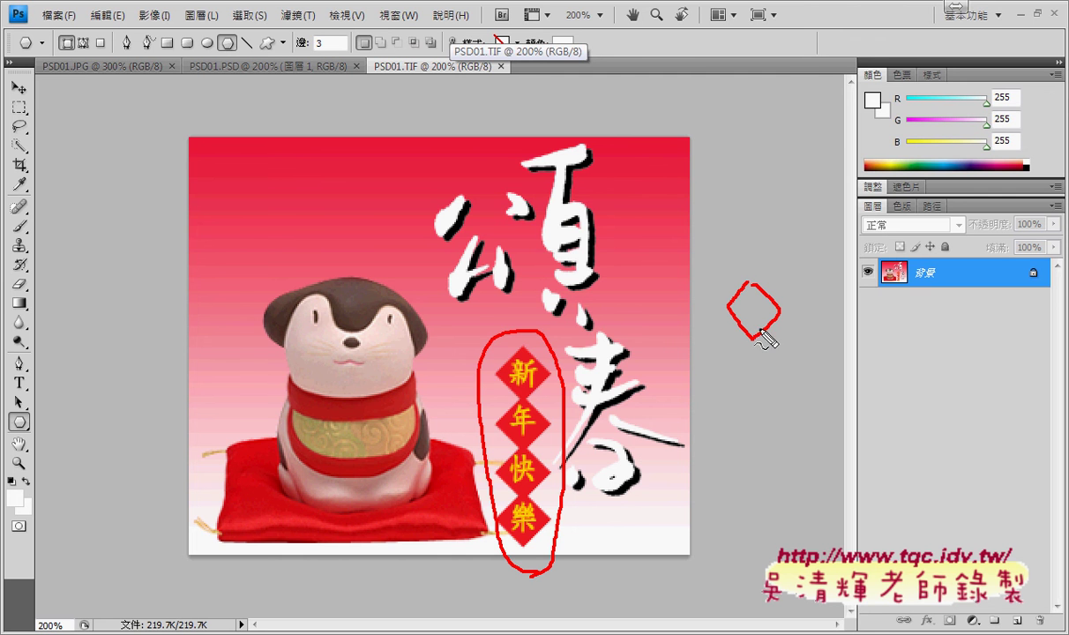
mouse_move(754, 351)
mouse_down()
mouse_move(593, 395)
mouse_move(618, 404)
mouse_up()
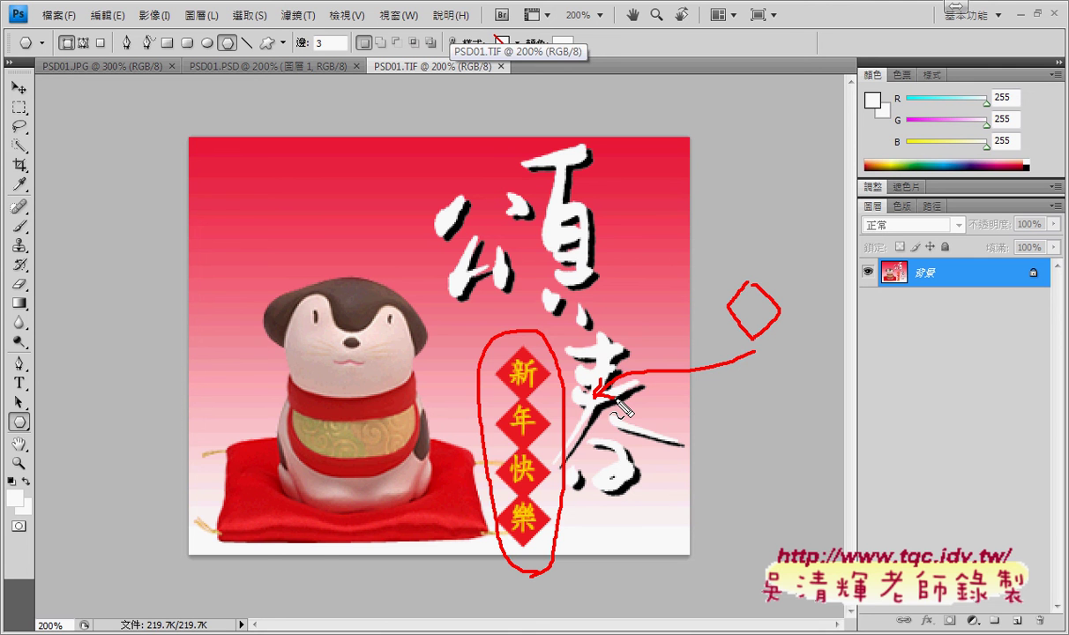
key(Escape)
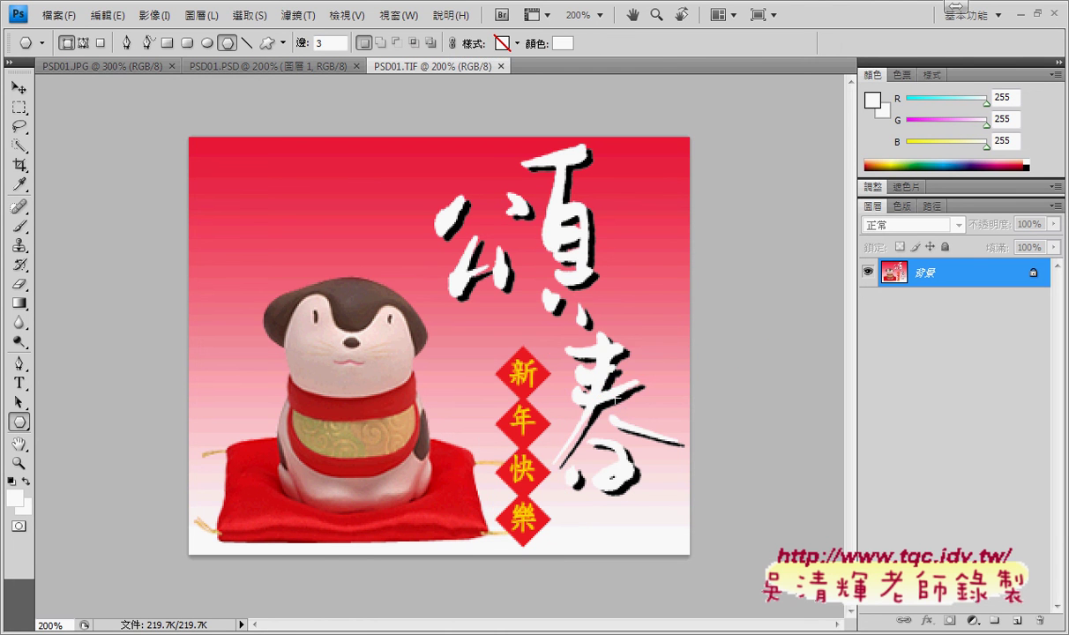
Create a new document named 102 with width 300 px and height 250 px
click(69, 16)
click(84, 37)
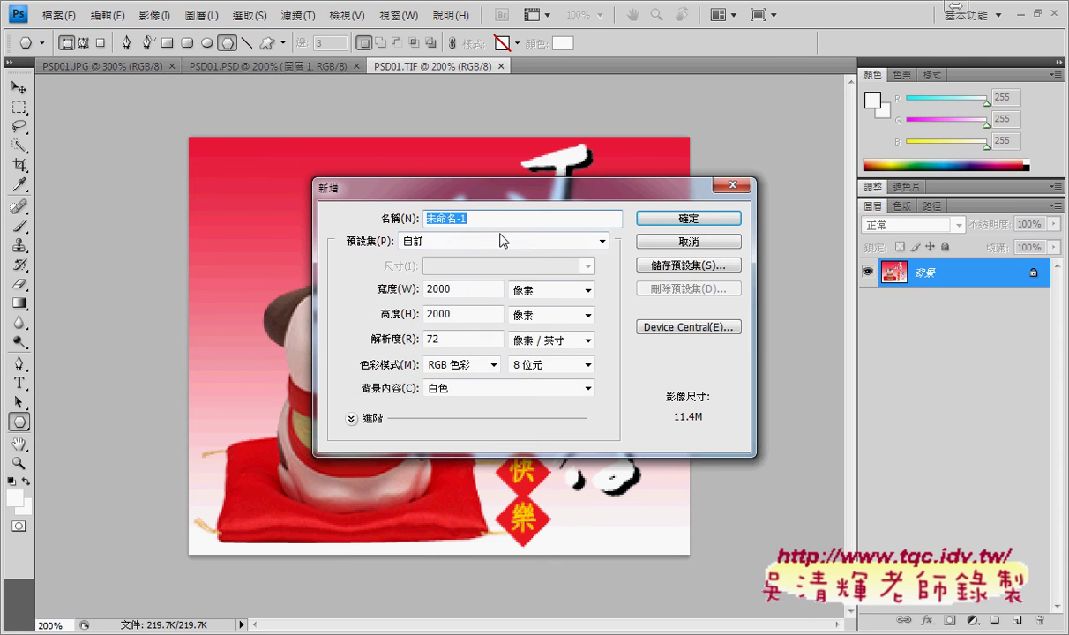
text(102)
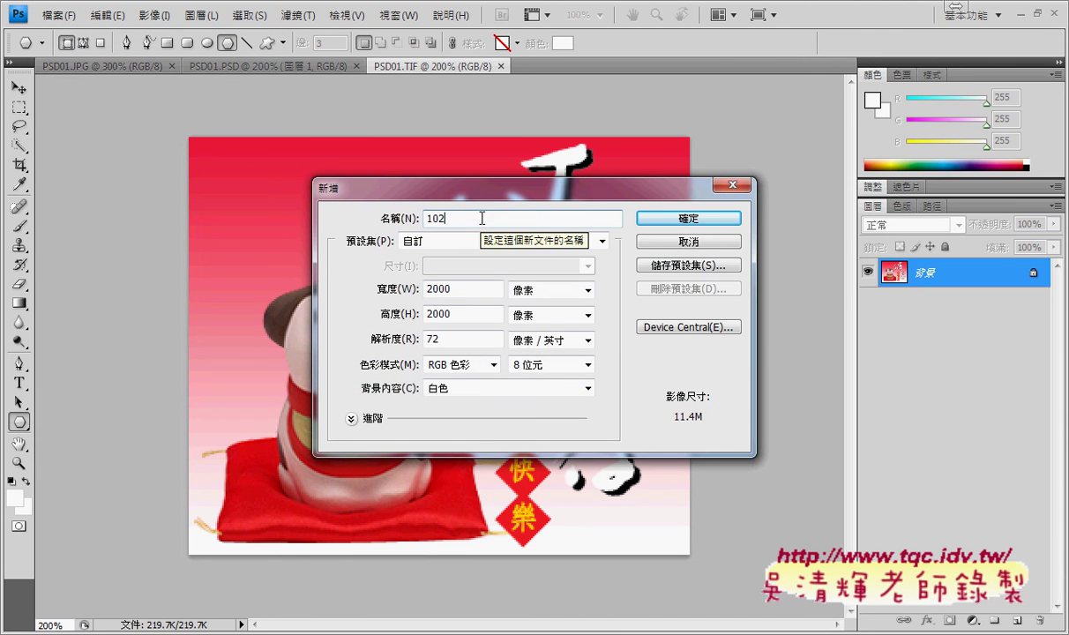
double_click(441, 289)
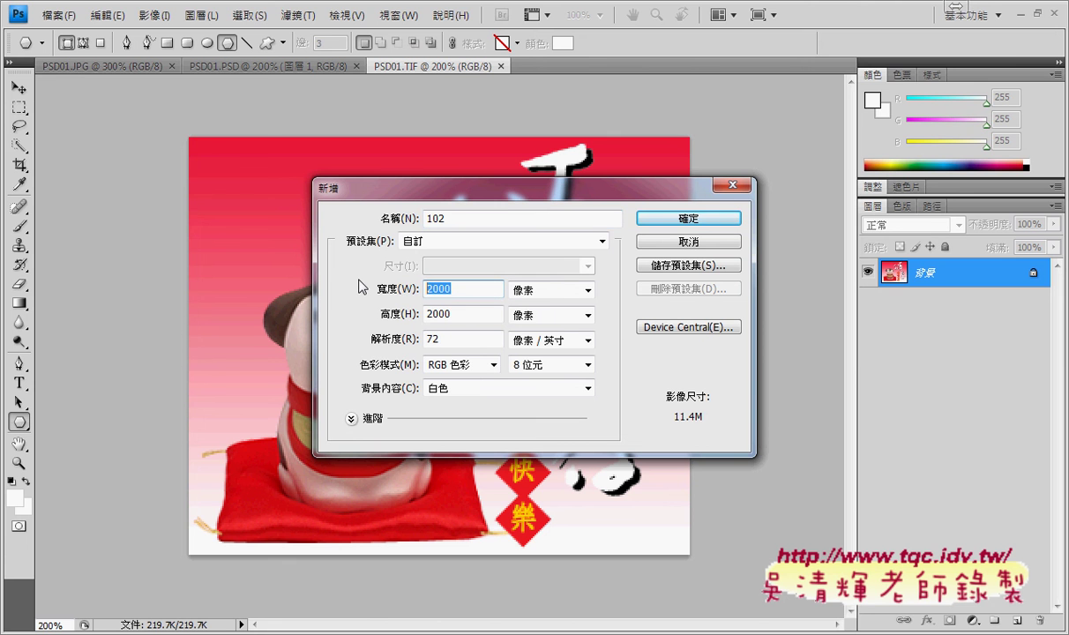
text(300)
key(Tab)
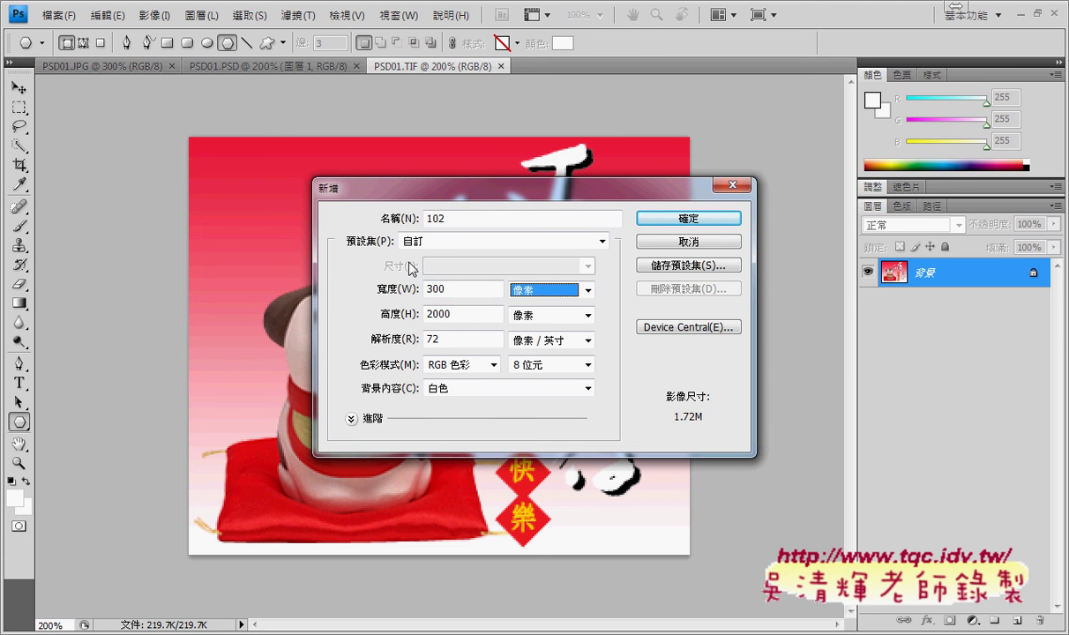
double_click(461, 314)
text(25)
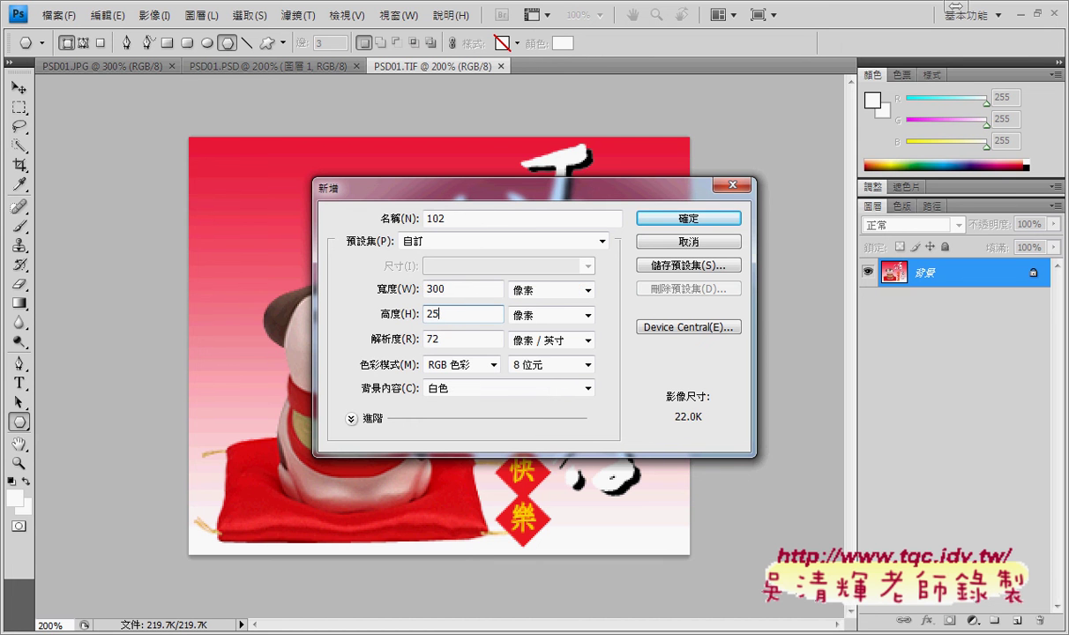
text(0)
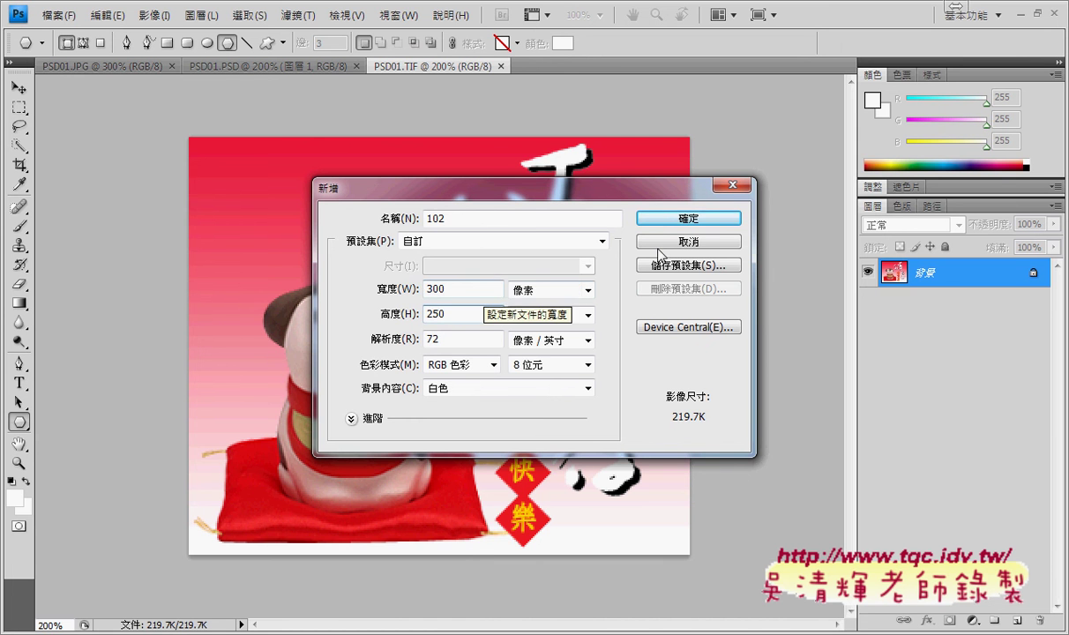
click(661, 216)
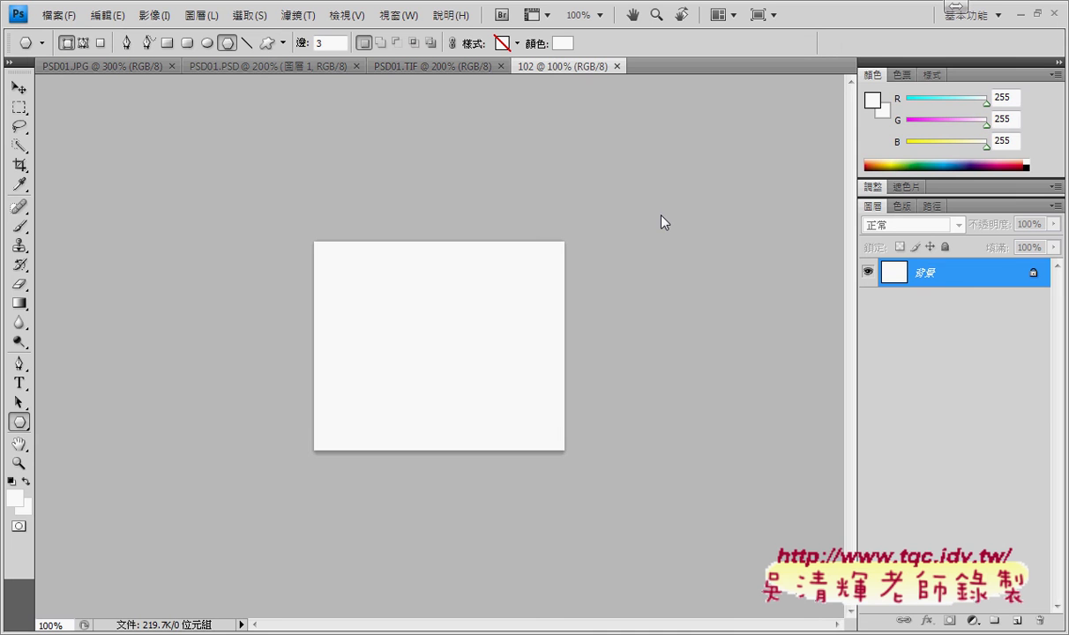
Zoom the 102 canvas to 200%, select the Gradient Tool, and compare it with PSD01.TIF
key(ctrl+plus)
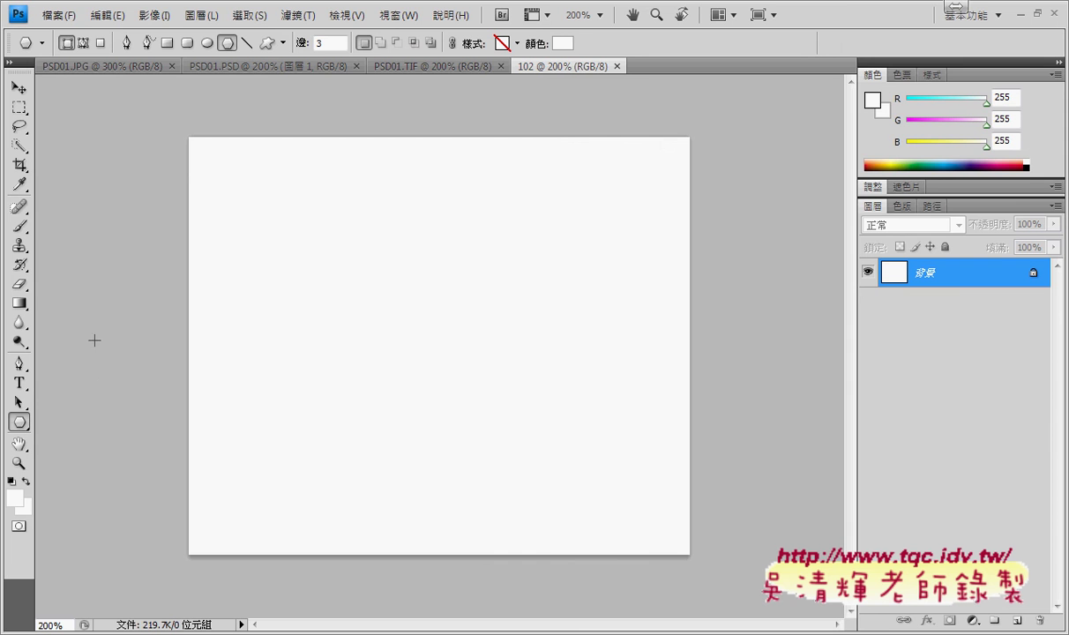
click(26, 304)
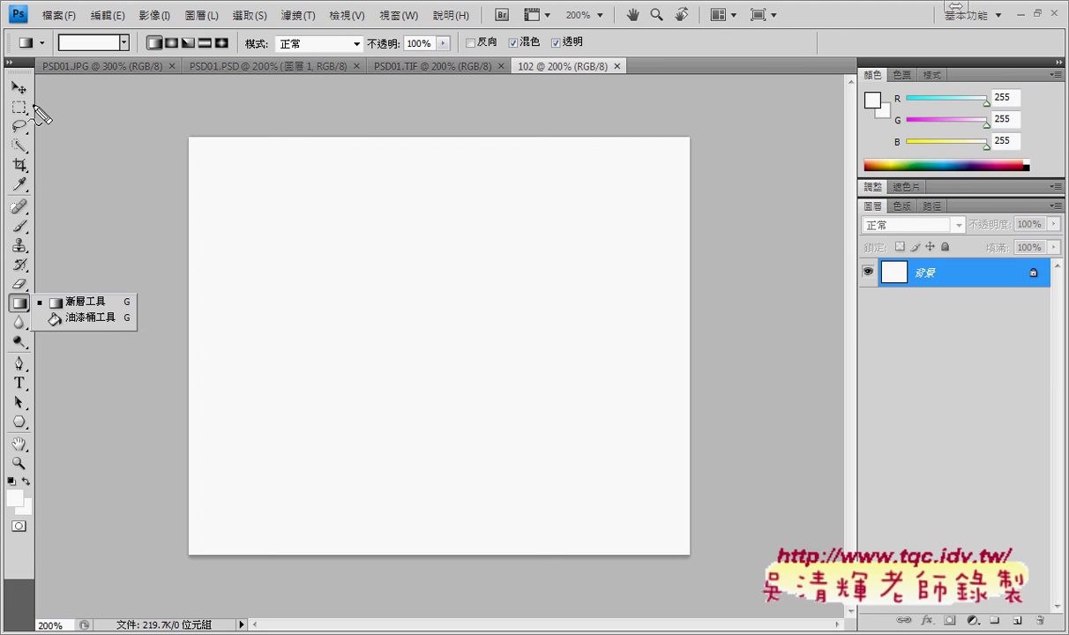
mouse_move(27, 291)
mouse_down()
mouse_move(7, 304)
mouse_move(26, 318)
mouse_move(110, 304)
mouse_up()
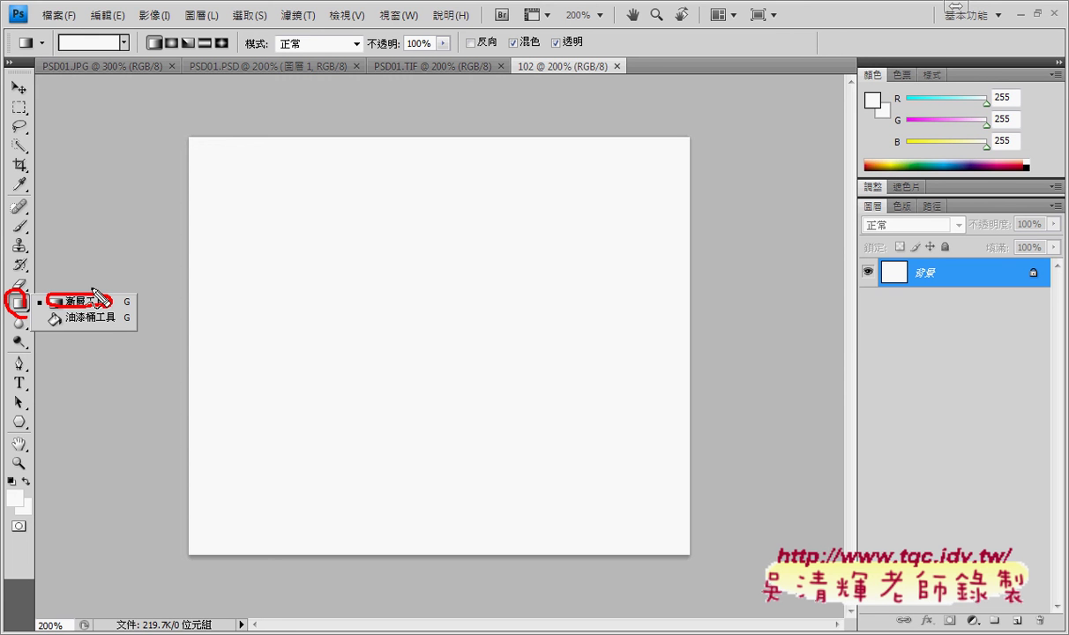
key(Escape)
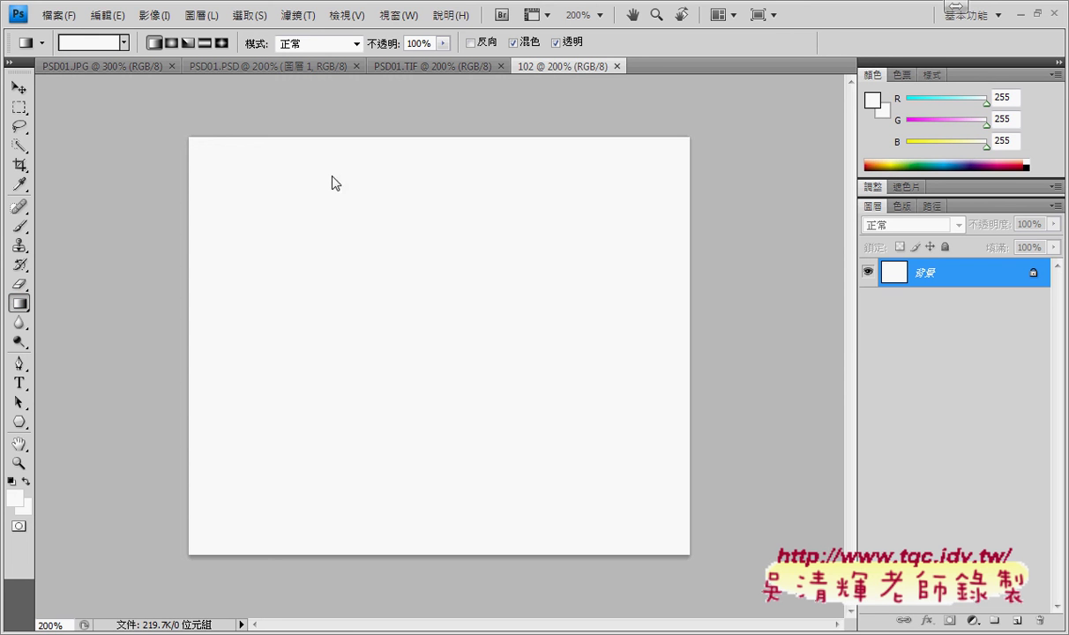
click(421, 69)
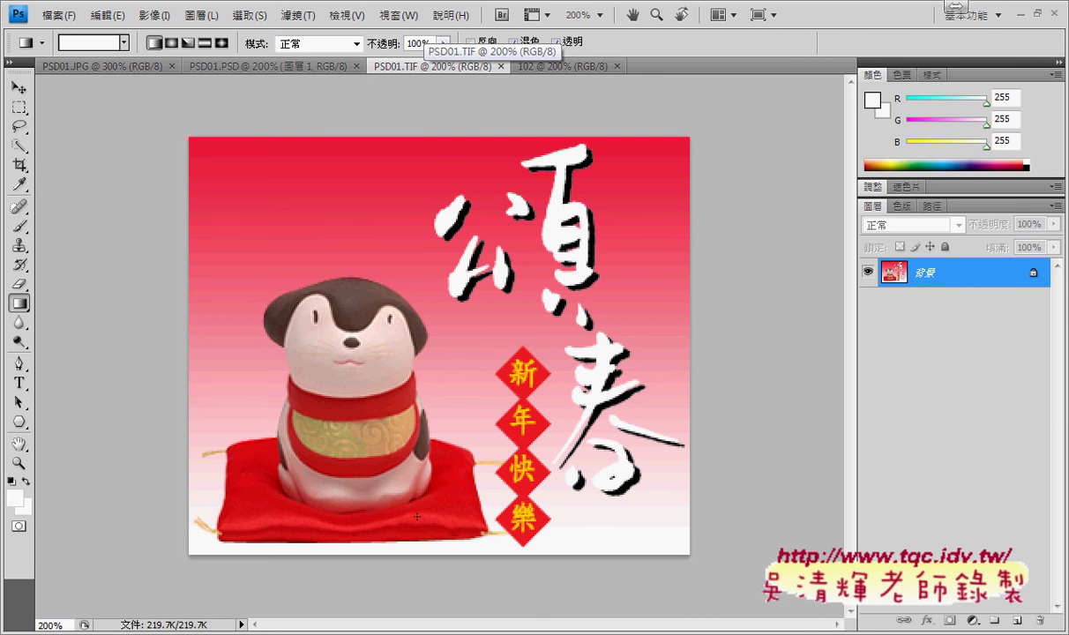
click(559, 67)
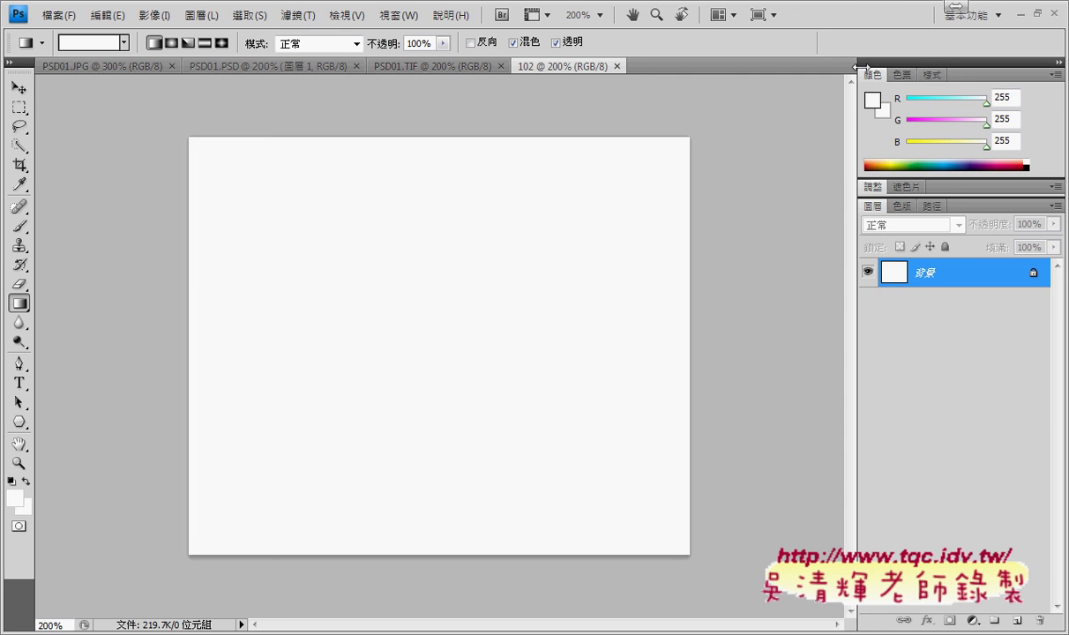
double_click(1002, 98)
Check the exam PDF in Chrome for the R:237 G:27 B:60 gradient colour
click(212, 520)
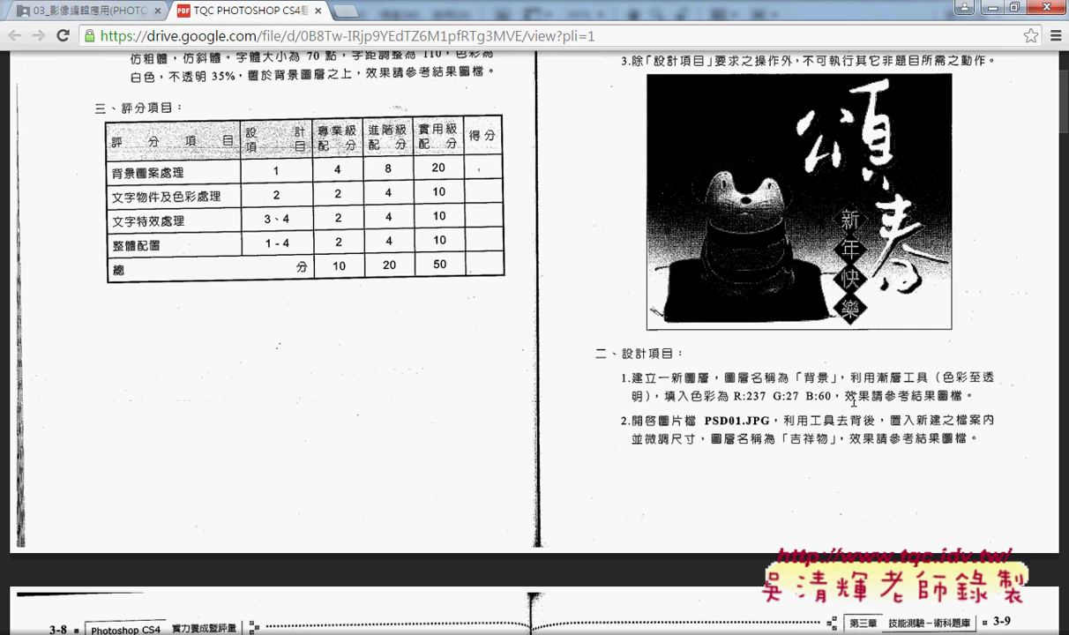
Enter R 237, G 27, B 60 in Photoshop's Color panel for the foreground colour
click(966, 7)
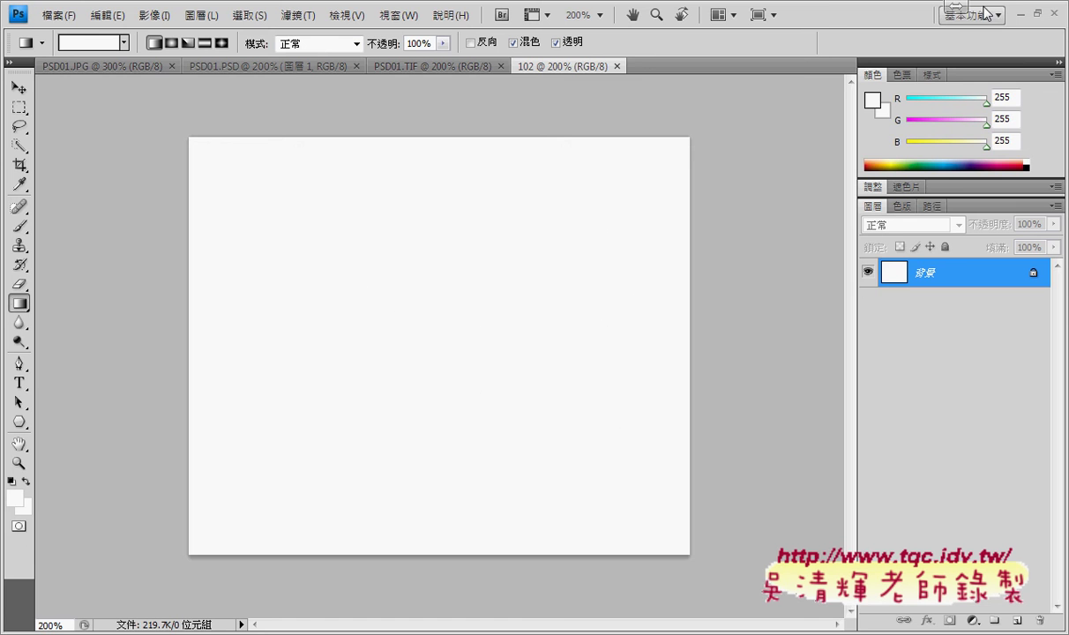
click(995, 99)
text(237)
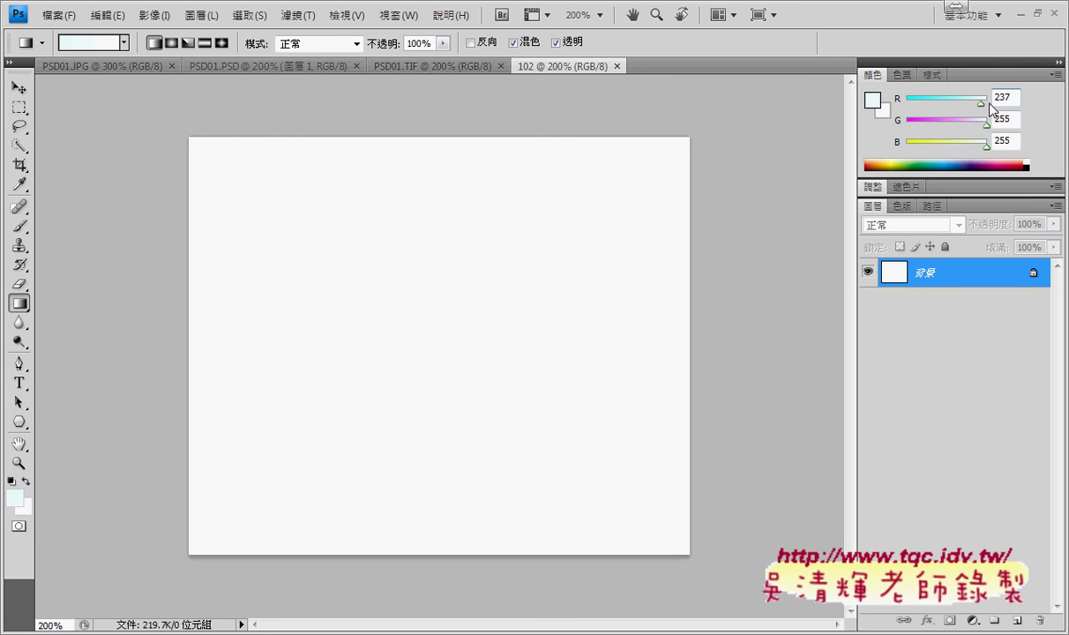
click(999, 119)
text(27)
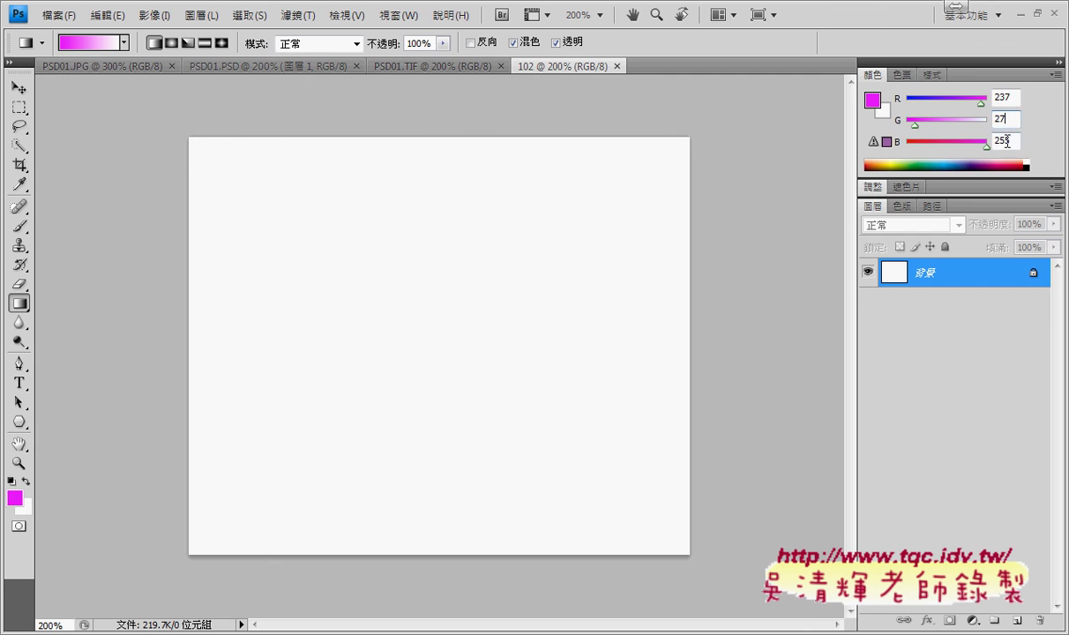
click(997, 141)
text(60)
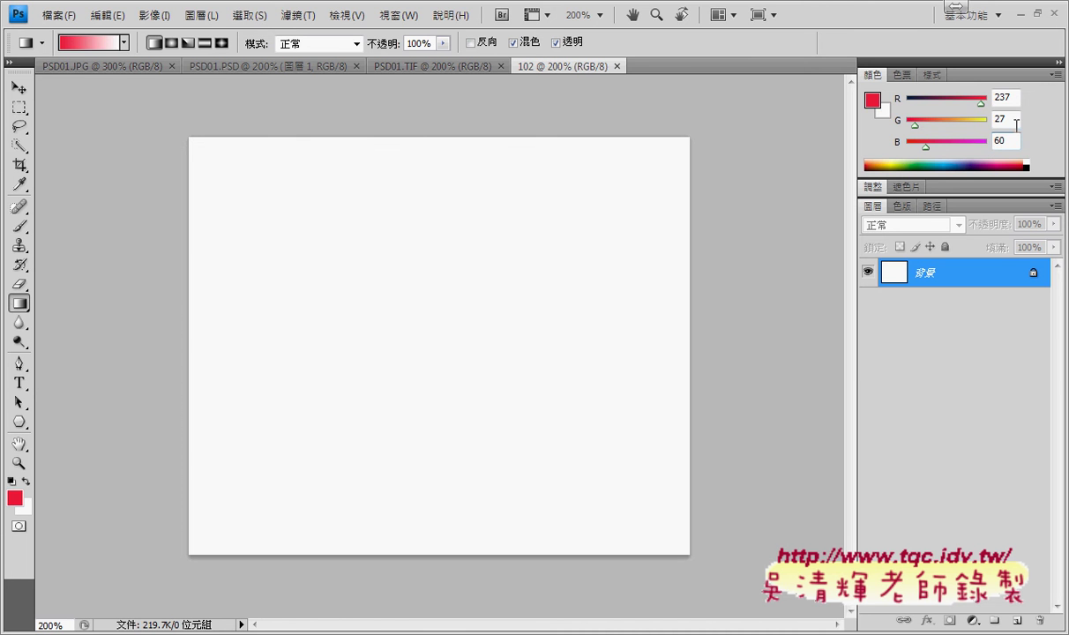
click(1016, 119)
Drag a linear red-to-white gradient down the 102 canvas, then bring up the PSD01.TIF sample
mouse_move(62, 55)
mouse_down()
mouse_move(76, 64)
mouse_move(123, 55)
mouse_up()
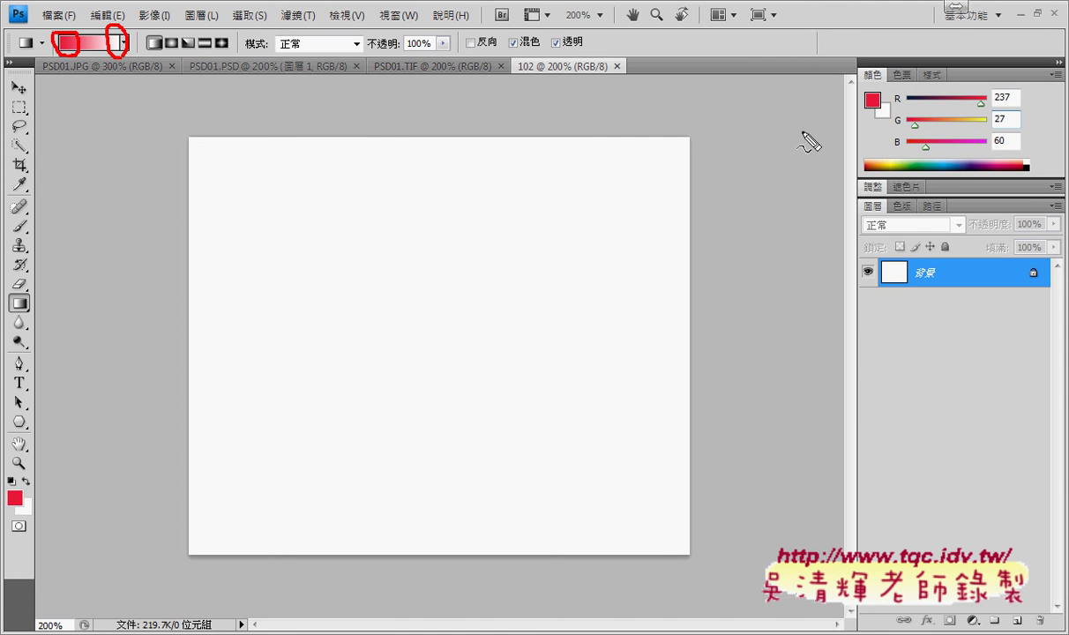
drag(885, 91, 877, 121)
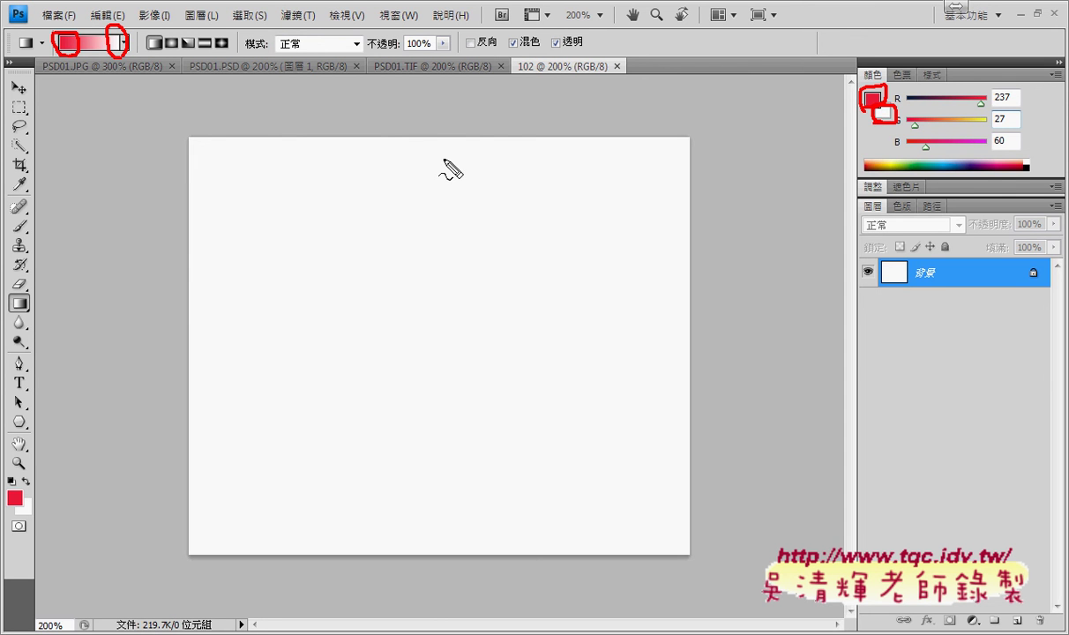
mouse_move(429, 139)
mouse_down()
mouse_move(420, 502)
mouse_move(405, 522)
mouse_move(466, 509)
mouse_up()
key(Escape)
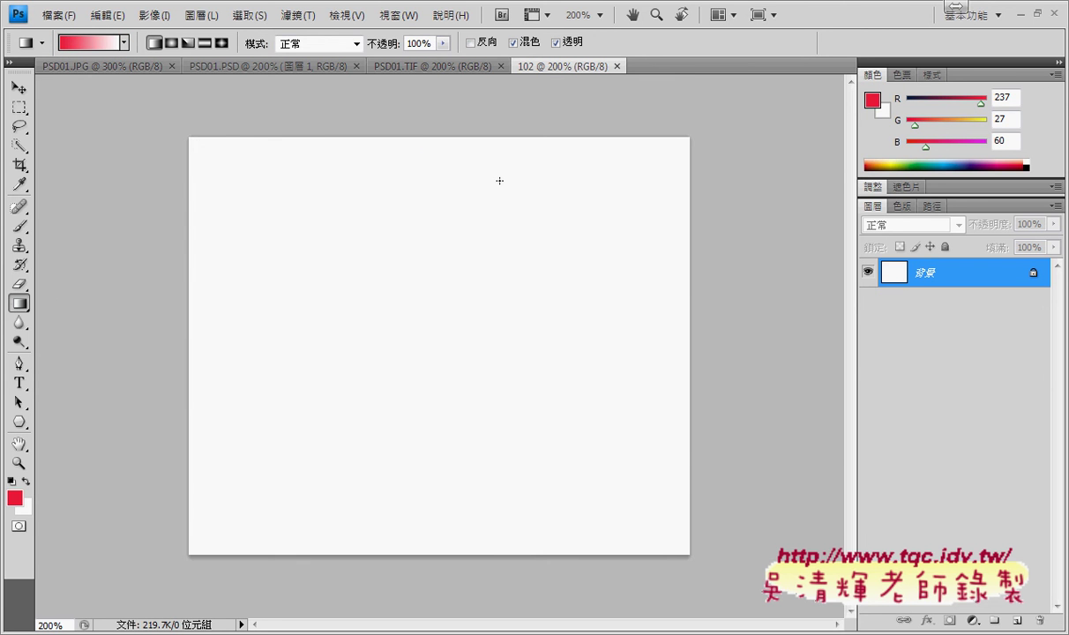
mouse_move(441, 138)
mouse_down()
mouse_move(431, 482)
mouse_move(445, 487)
mouse_move(443, 511)
mouse_up()
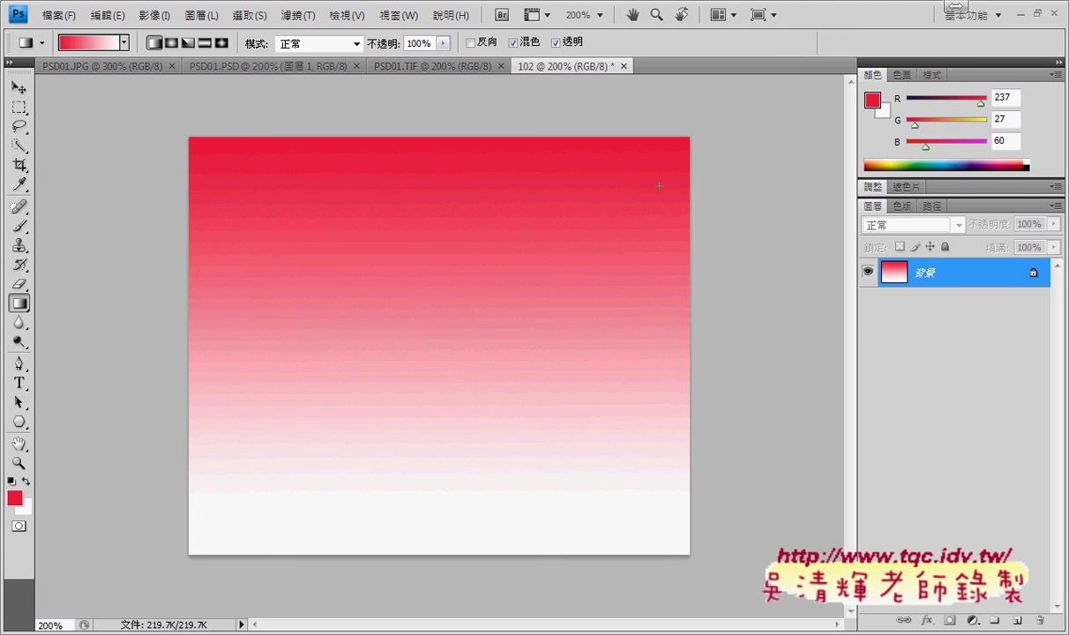
click(420, 65)
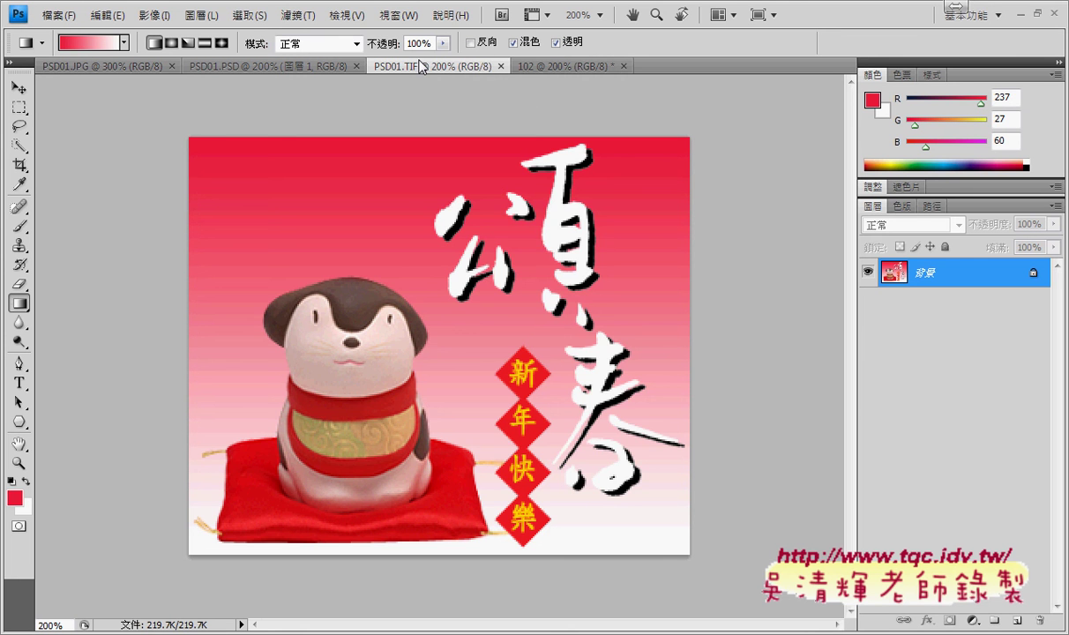
click(555, 65)
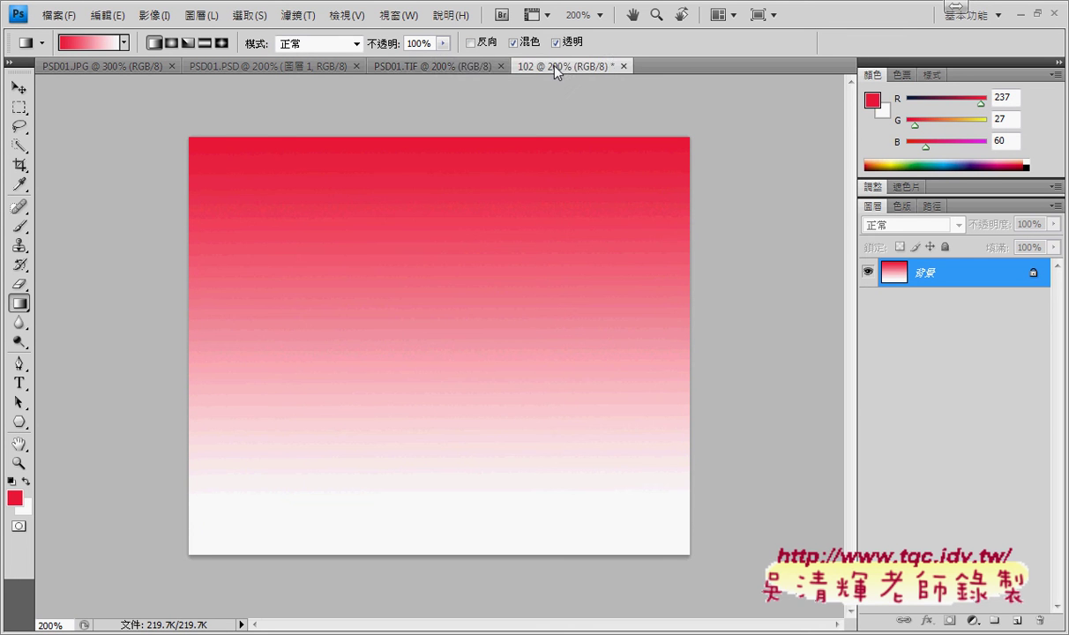
click(456, 66)
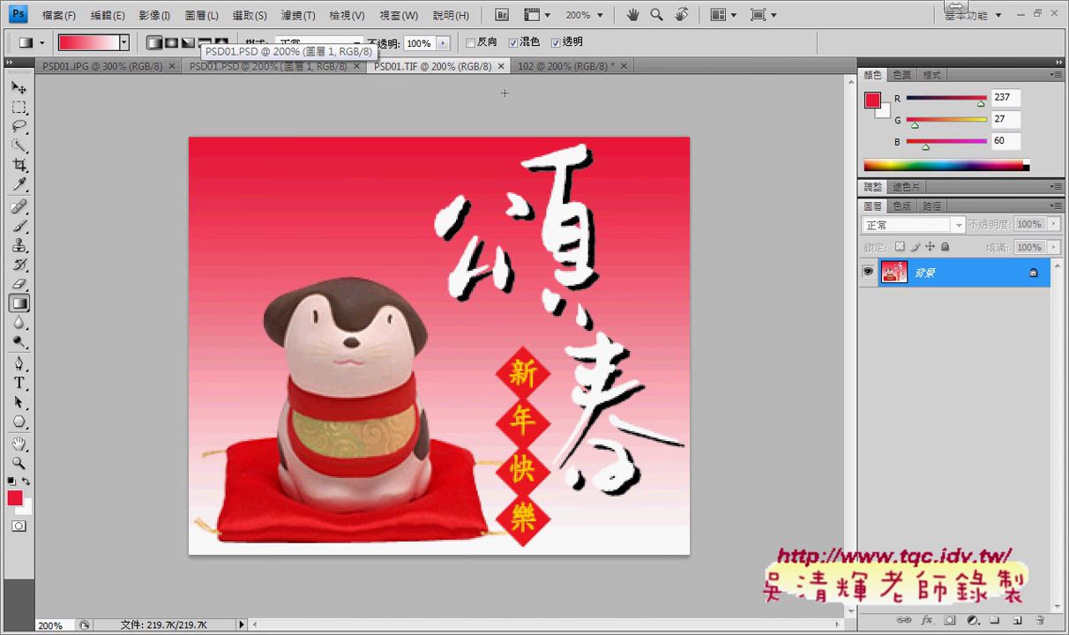
click(516, 65)
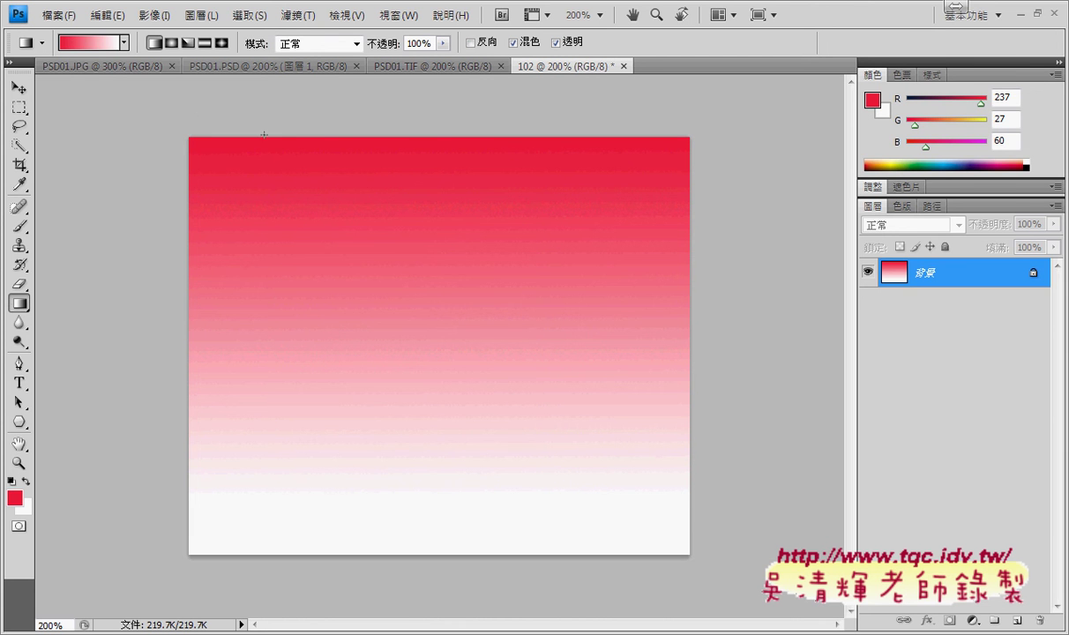
click(93, 67)
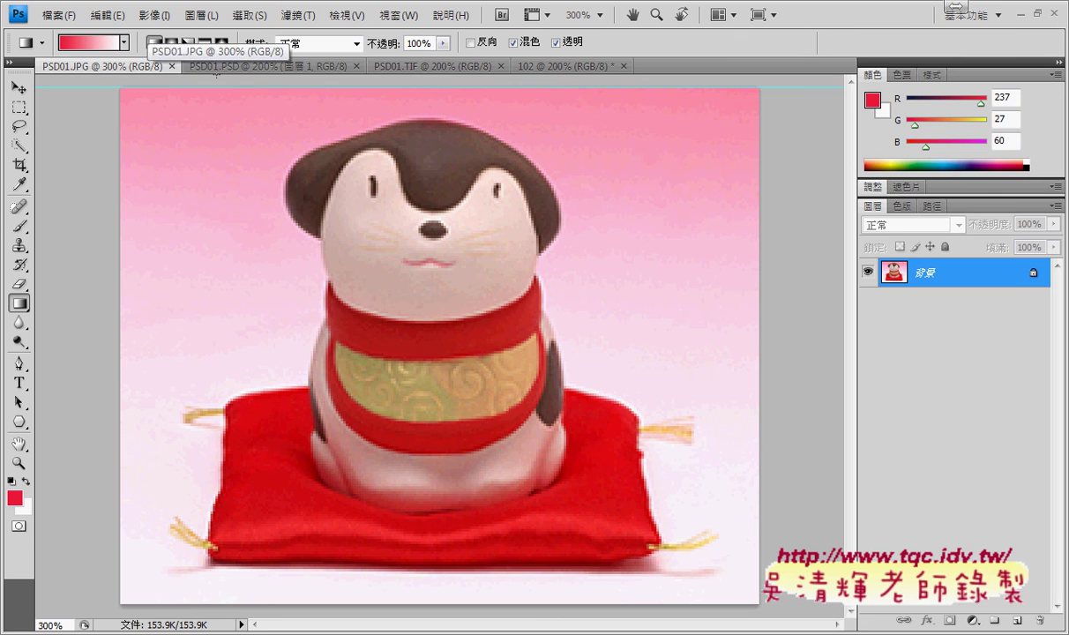
click(251, 67)
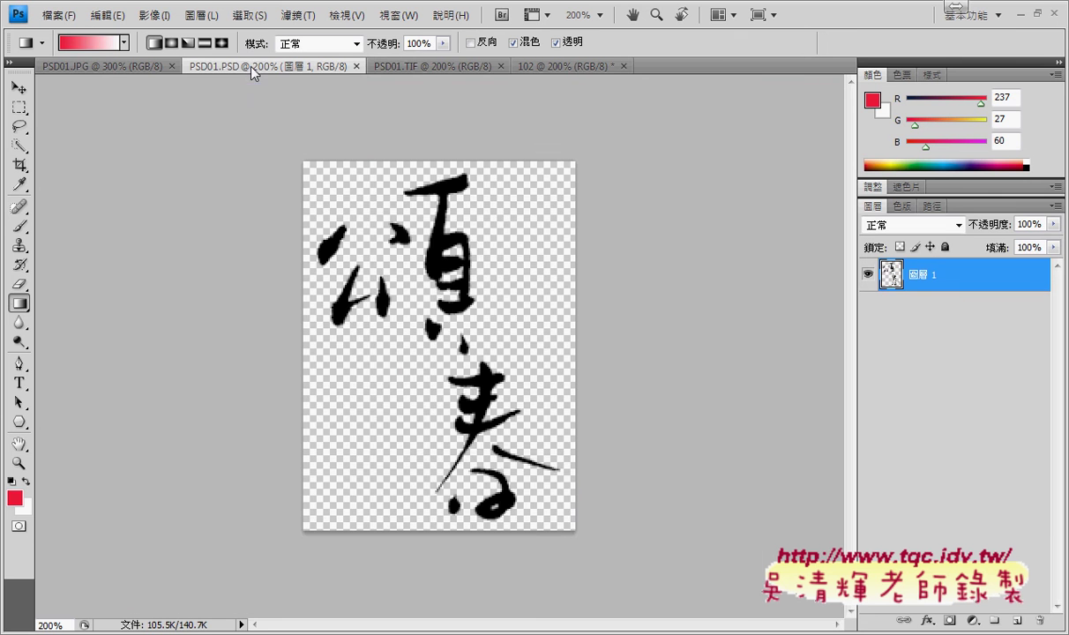
click(424, 67)
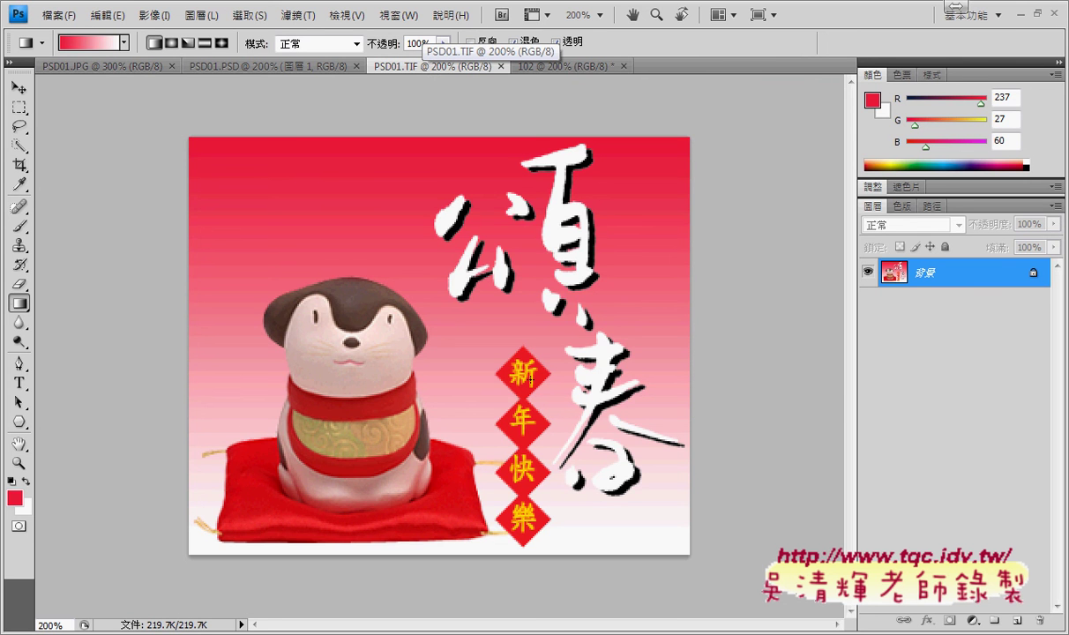